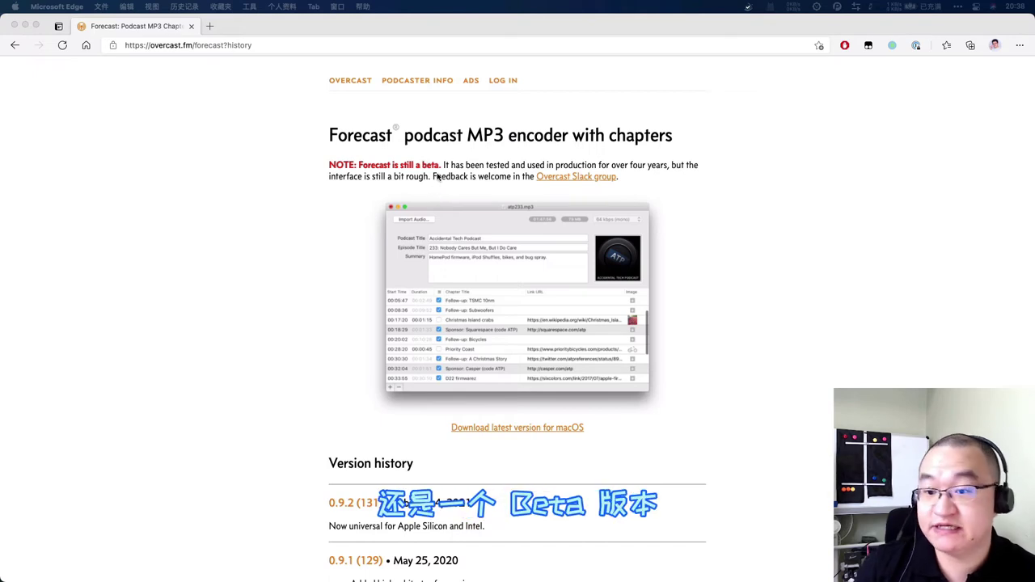
# - Read the beta note on the Forecast download page and look over its version history
pyautogui.click(404, 168)
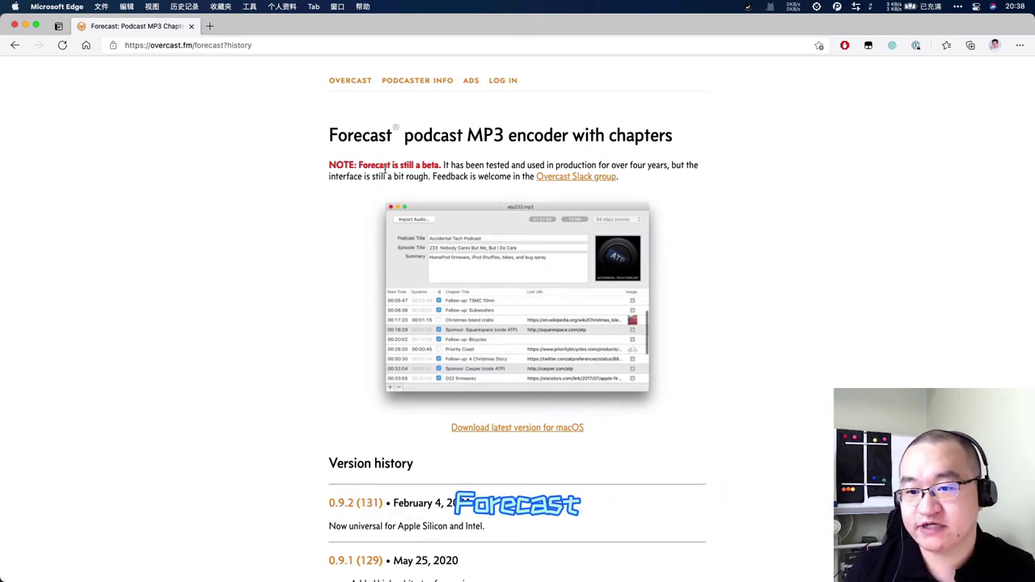
pyautogui.moveTo(358, 165); pyautogui.dragTo(507, 180)
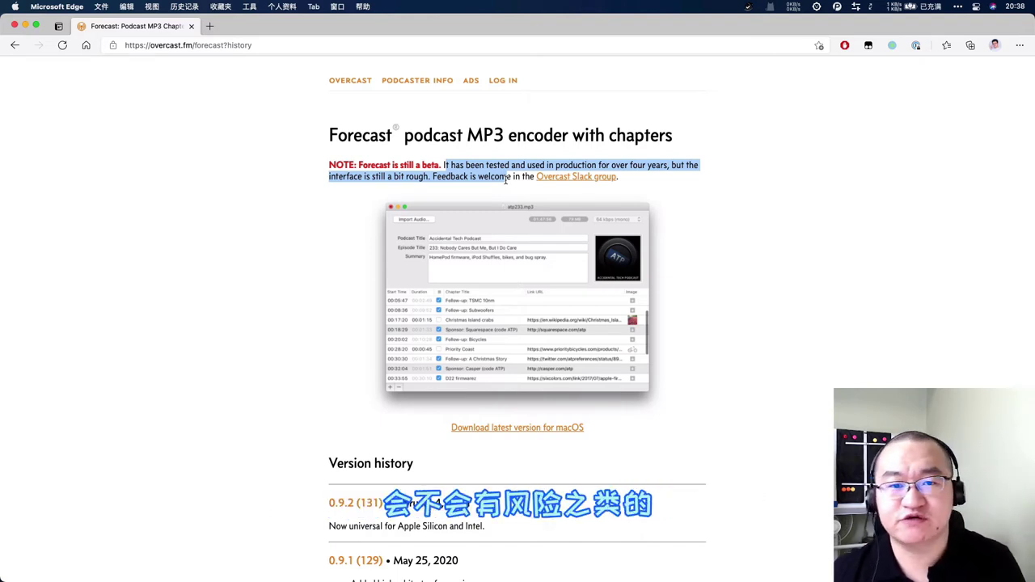
pyautogui.scroll(-4, 299, 210)
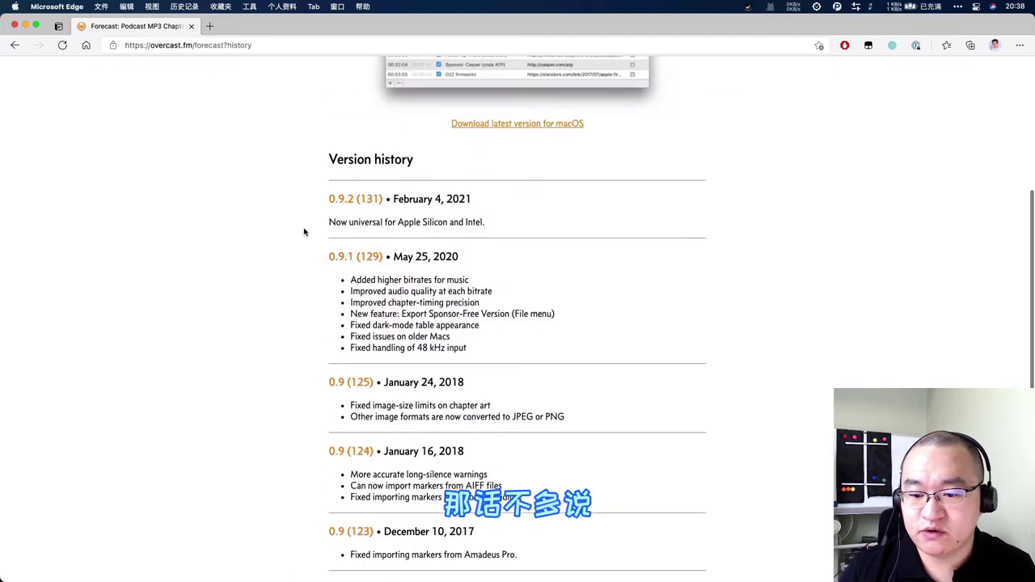
pyautogui.scroll(5, 304, 232)
pyautogui.scroll(-1, 301, 226)
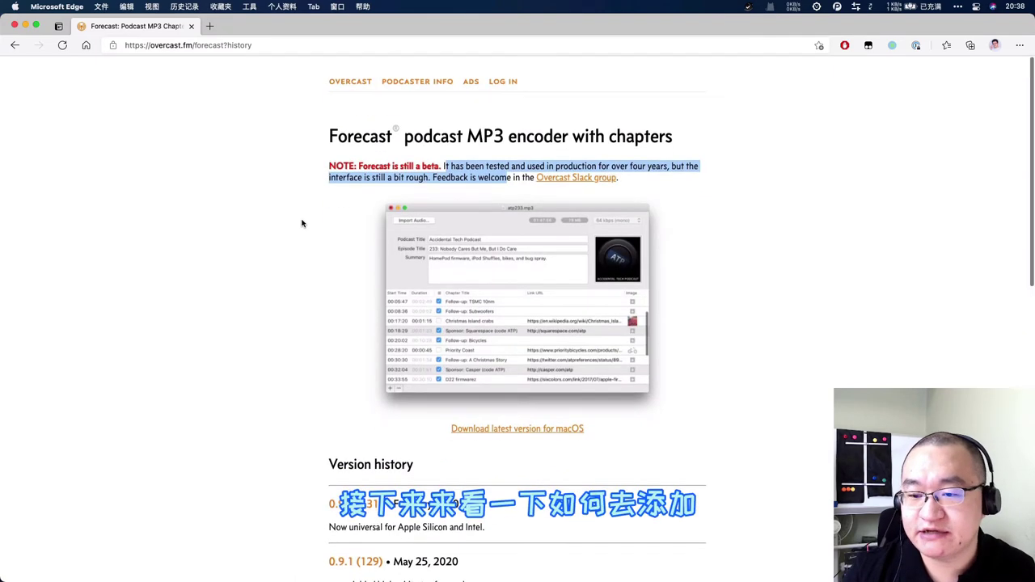
# - Close the Forecast web page and arrange the Forecast window and the H5 folder window side by side
pyautogui.click(192, 27)
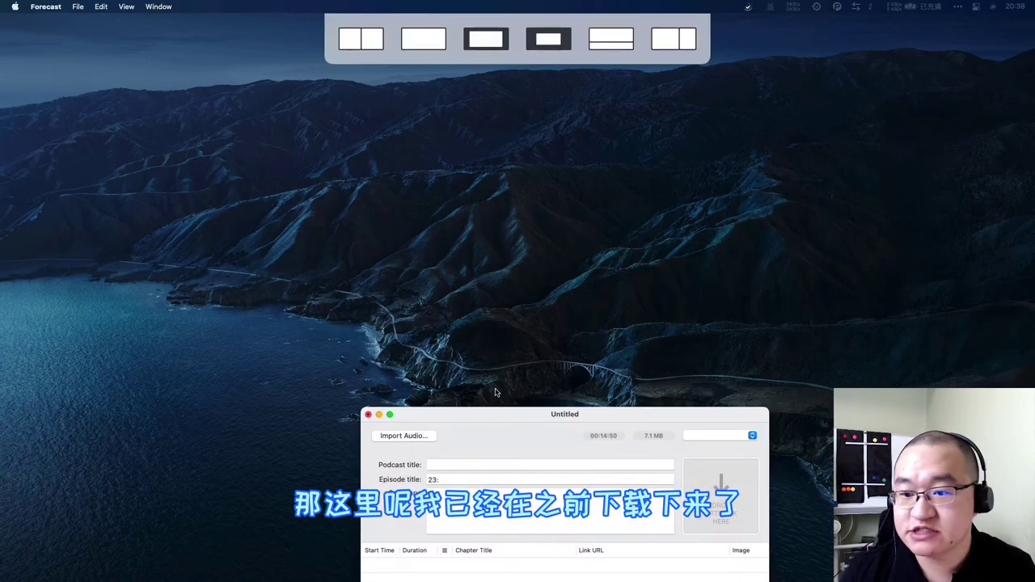
pyautogui.moveTo(491, 404); pyautogui.dragTo(457, 111)
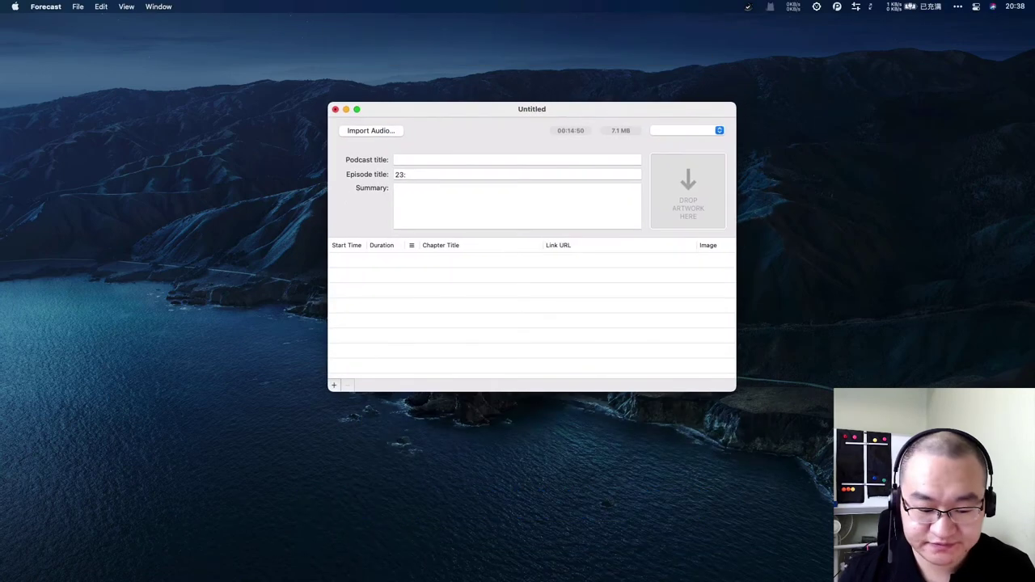
pyautogui.click(477, 452)
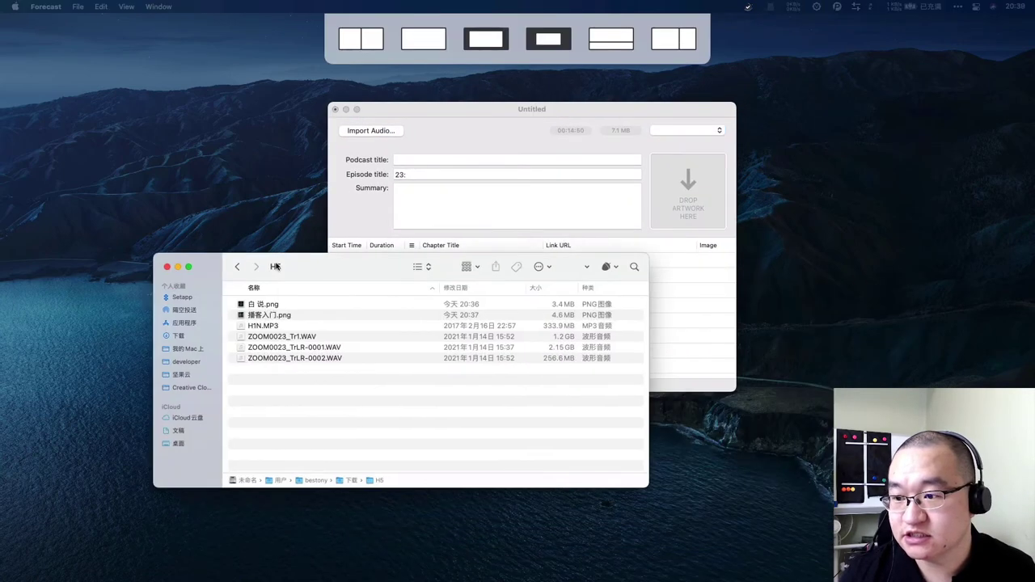
pyautogui.moveTo(478, 124); pyautogui.dragTo(498, 272)
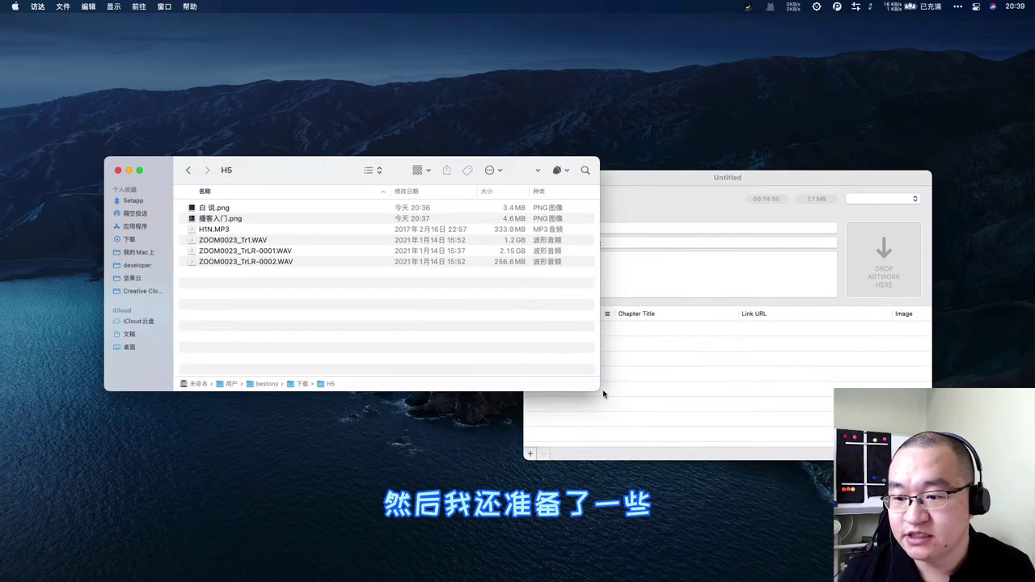
pyautogui.moveTo(600, 392); pyautogui.dragTo(498, 474)
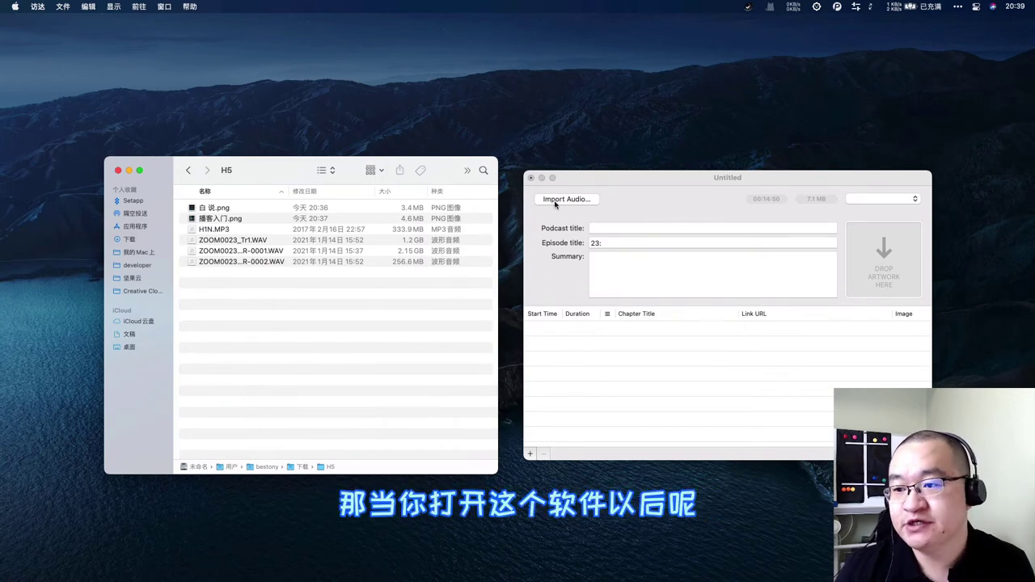
# - Review Forecast's preferences for MP3 encoding method, sponsor chapter prefix and aircheck padding, and close them
pyautogui.click(612, 180)
pyautogui.click(46, 6)
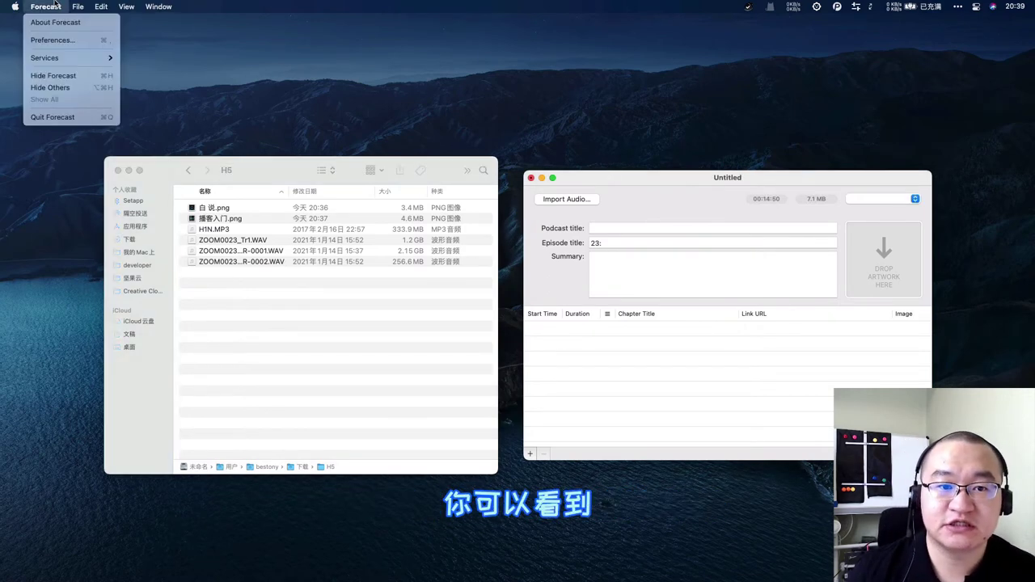
pyautogui.click(63, 40)
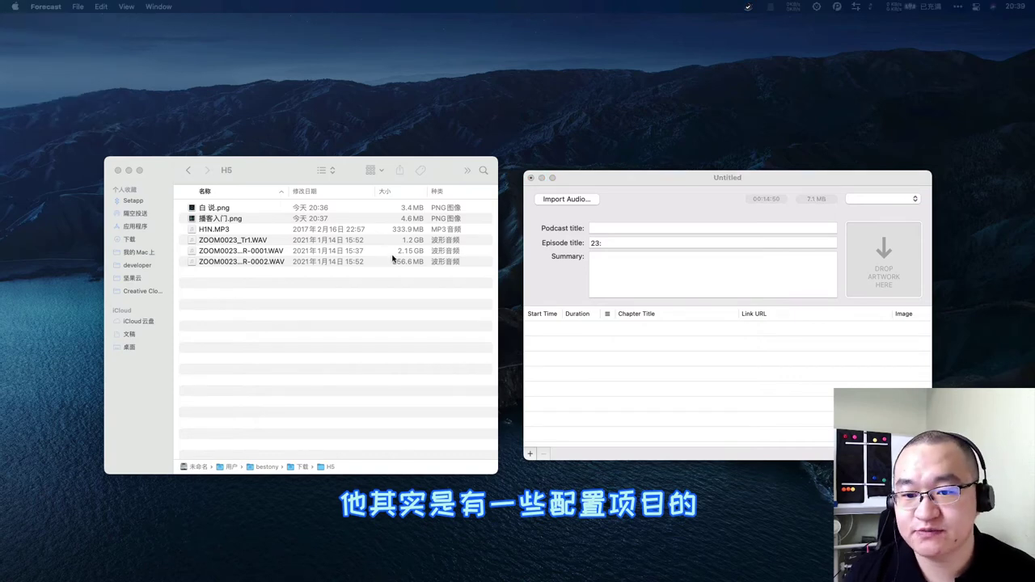
pyautogui.moveTo(430, 581); pyautogui.dragTo(458, 71)
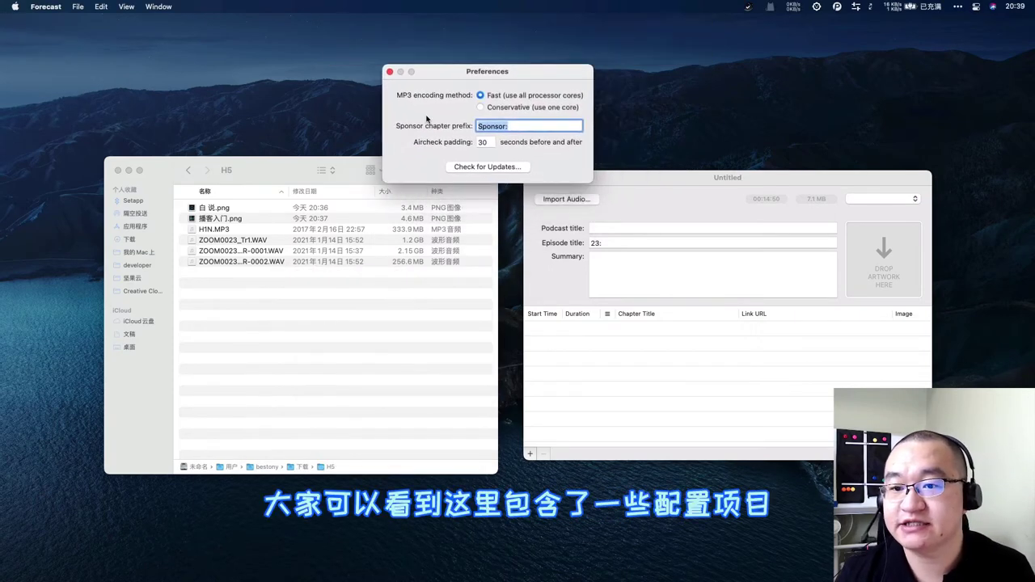
pyautogui.click(480, 127)
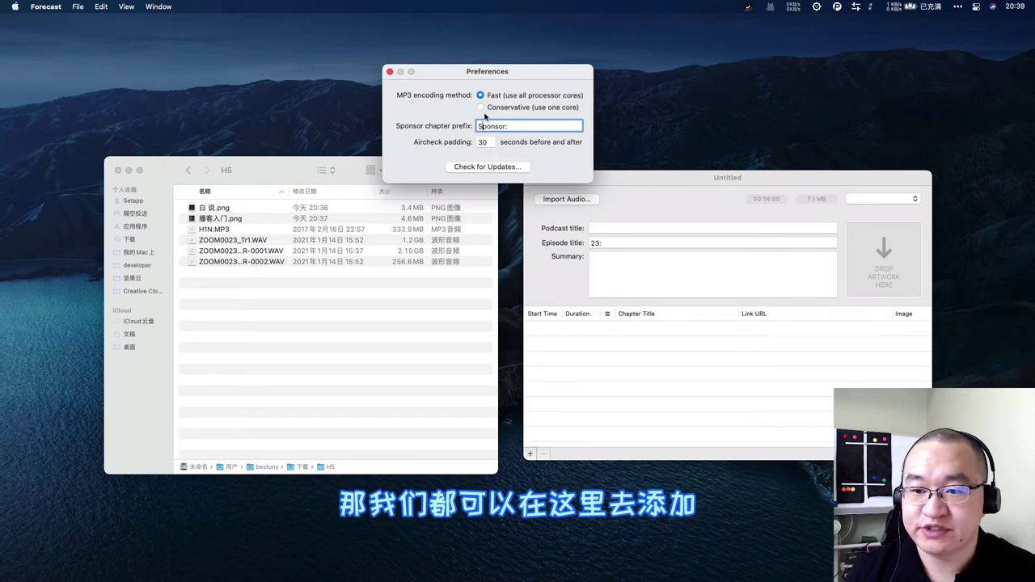
pyautogui.click(390, 72)
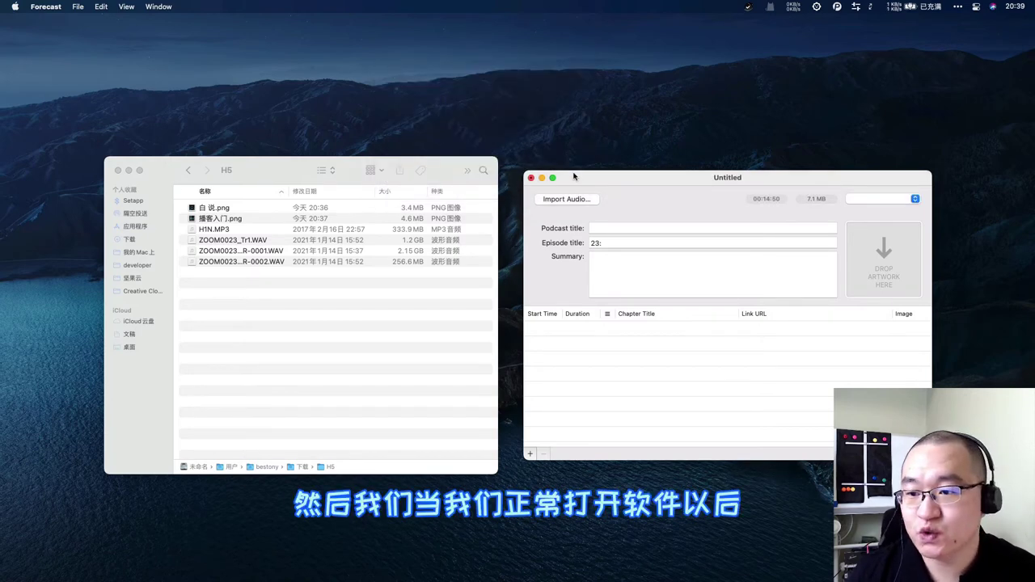
# - Import the audio file ZOOM0023_TrLR-0002.WAV from the H5 folder into the untitled podcast
pyautogui.click(564, 198)
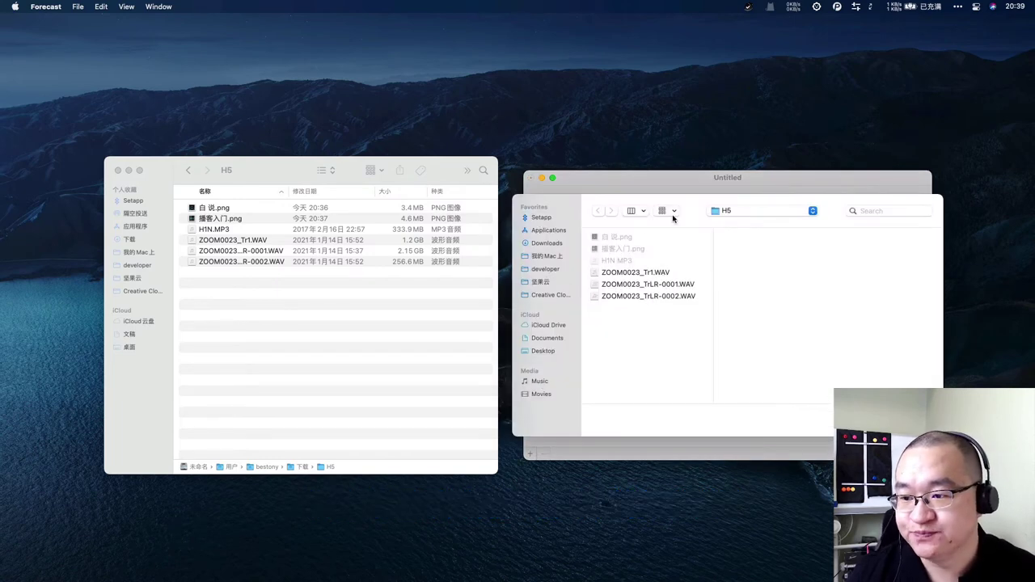
pyautogui.click(643, 274)
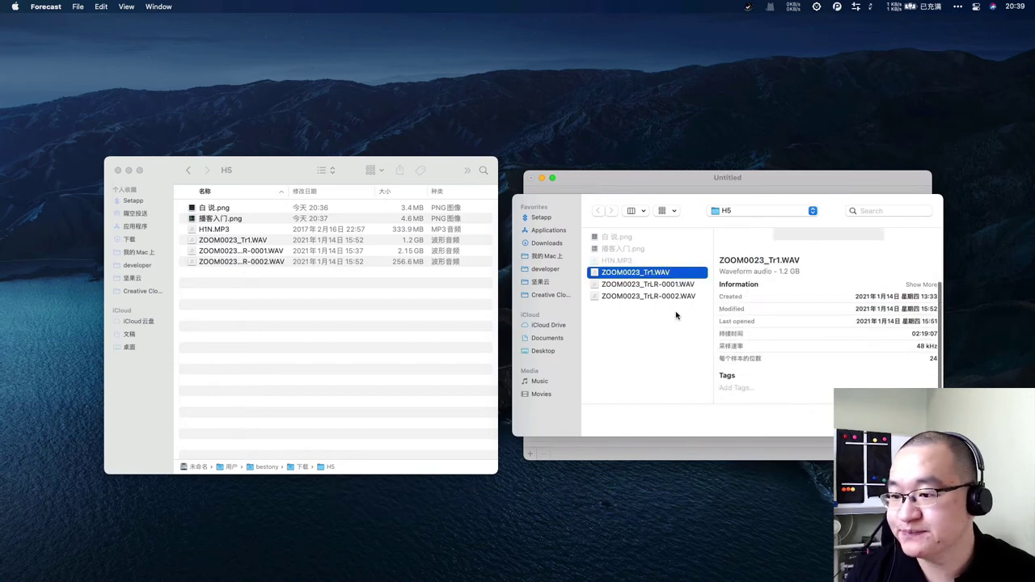
pyautogui.click(671, 296)
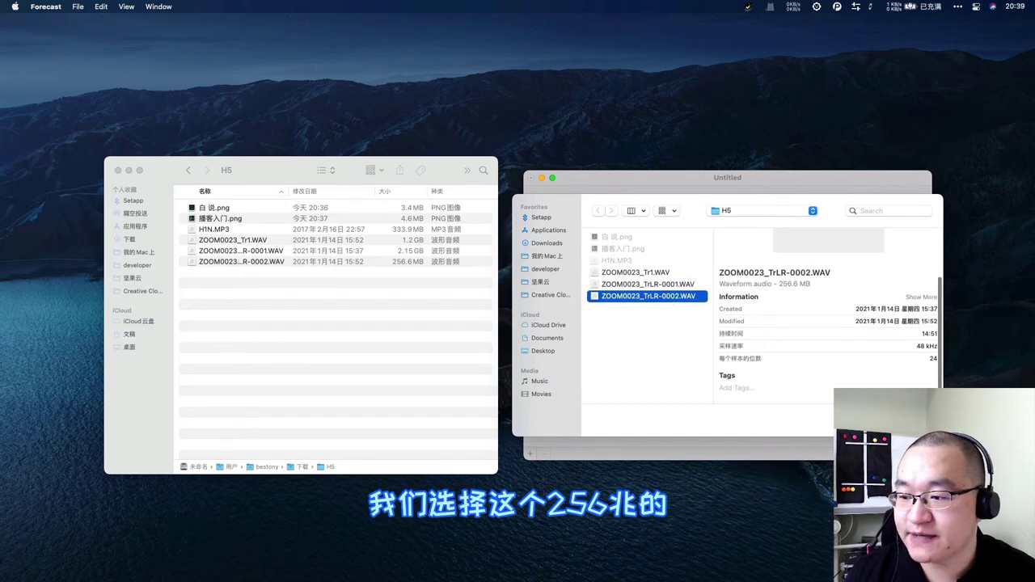
pyautogui.click(907, 424)
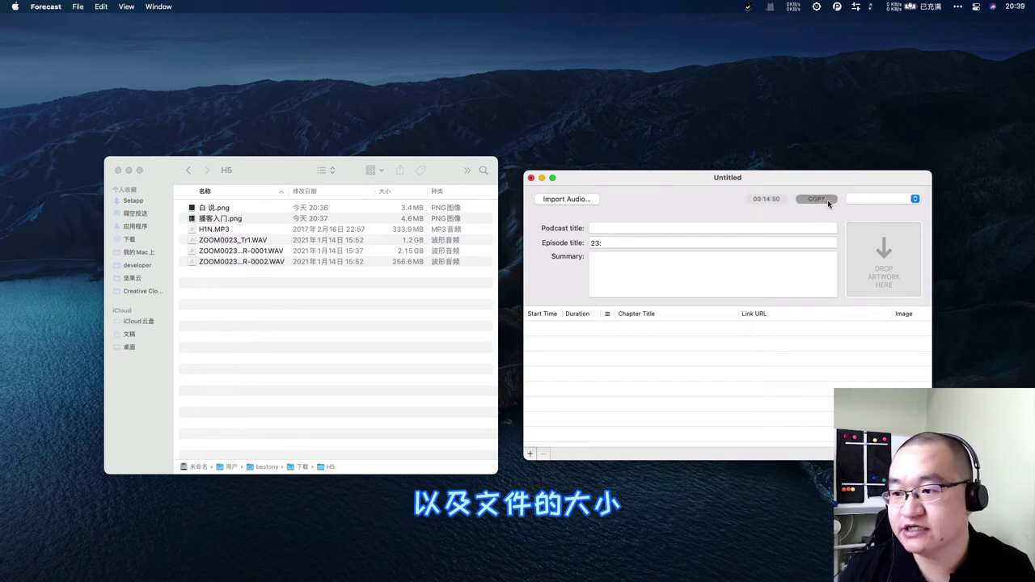
# - Try 64 kbps as the MP3 encoding bitrate and settle on 320 kbps
pyautogui.click(859, 202)
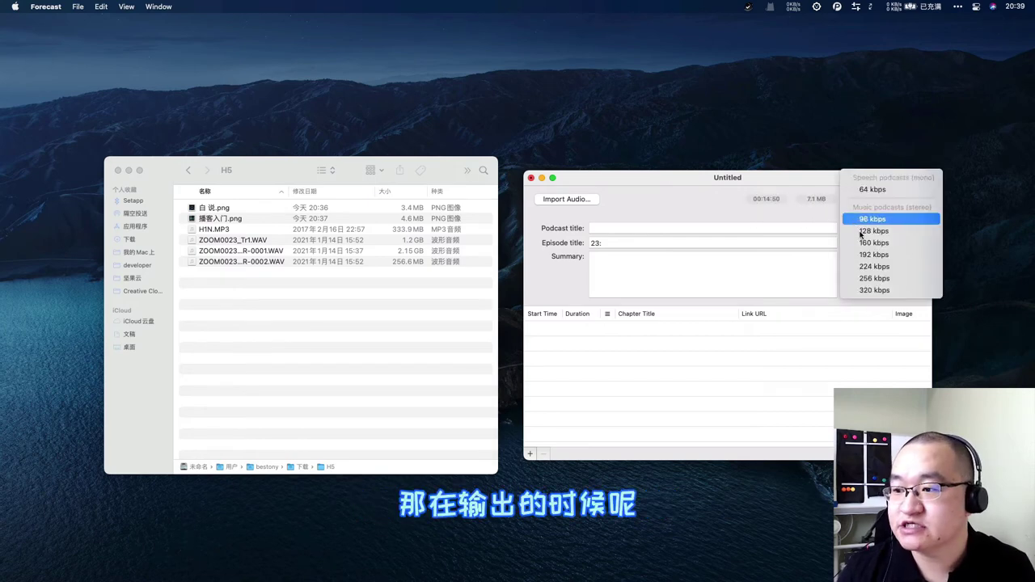
pyautogui.click(883, 188)
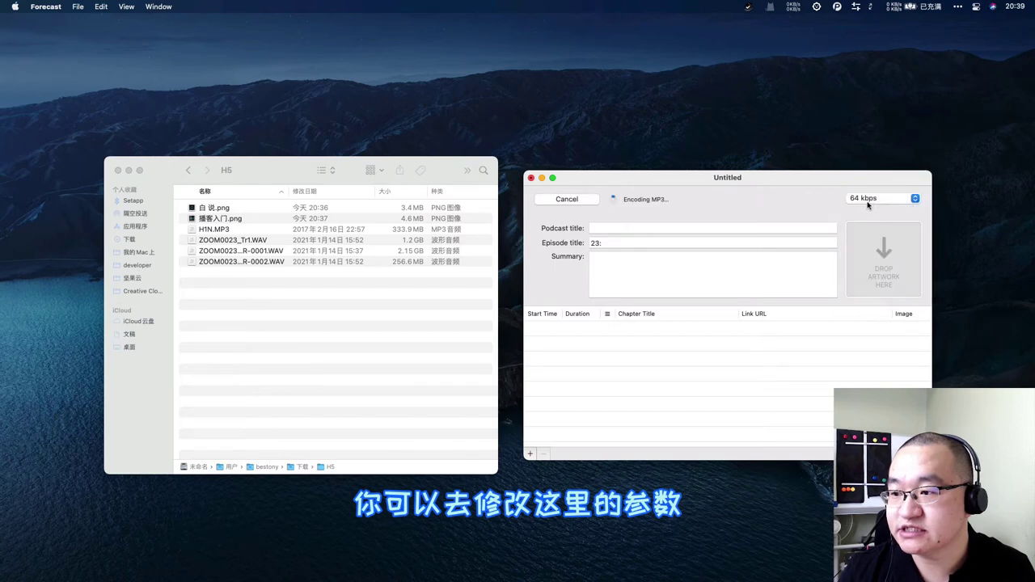
pyautogui.click(871, 200)
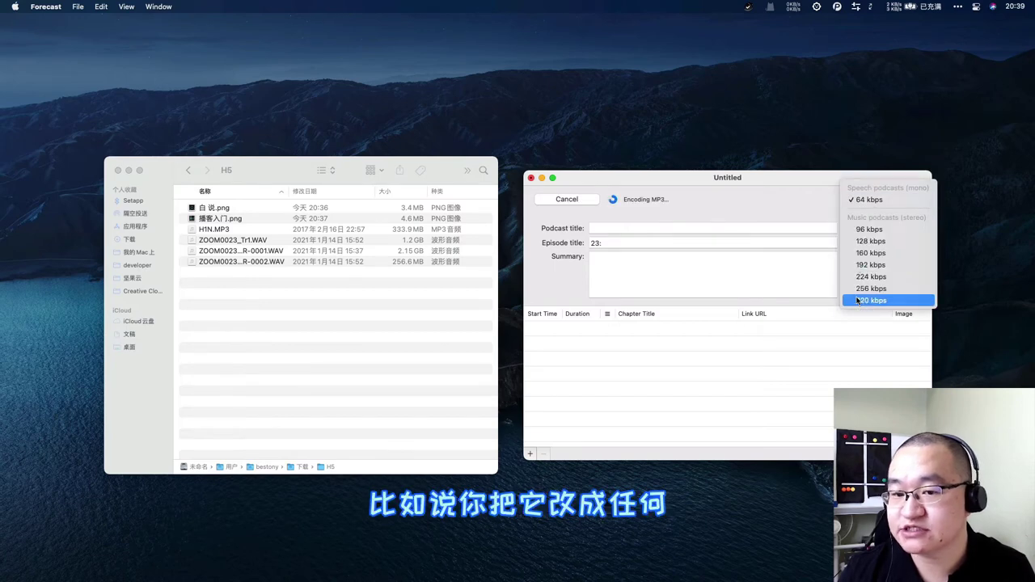
pyautogui.click(727, 250)
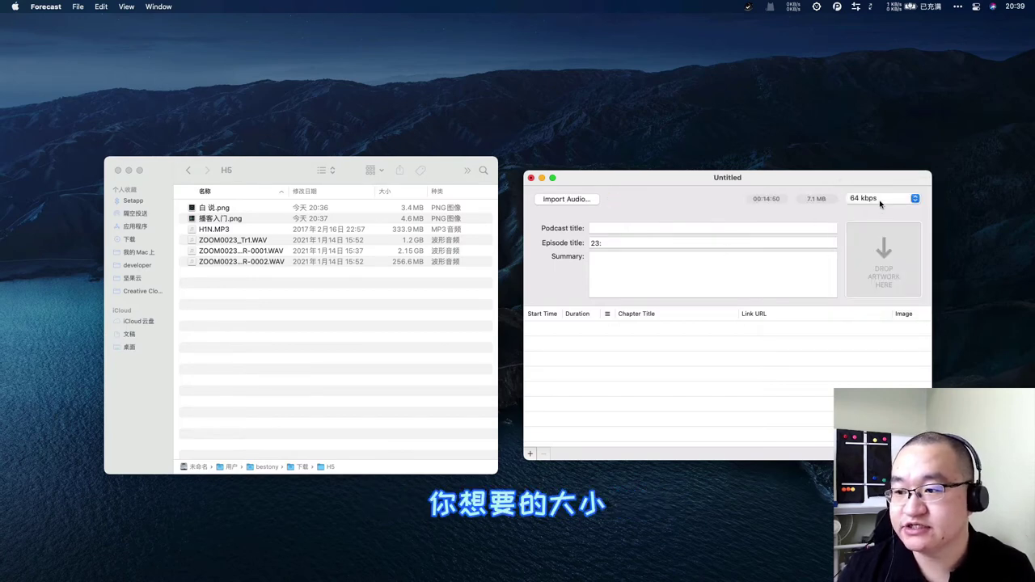
pyautogui.click(881, 203)
pyautogui.click(873, 300)
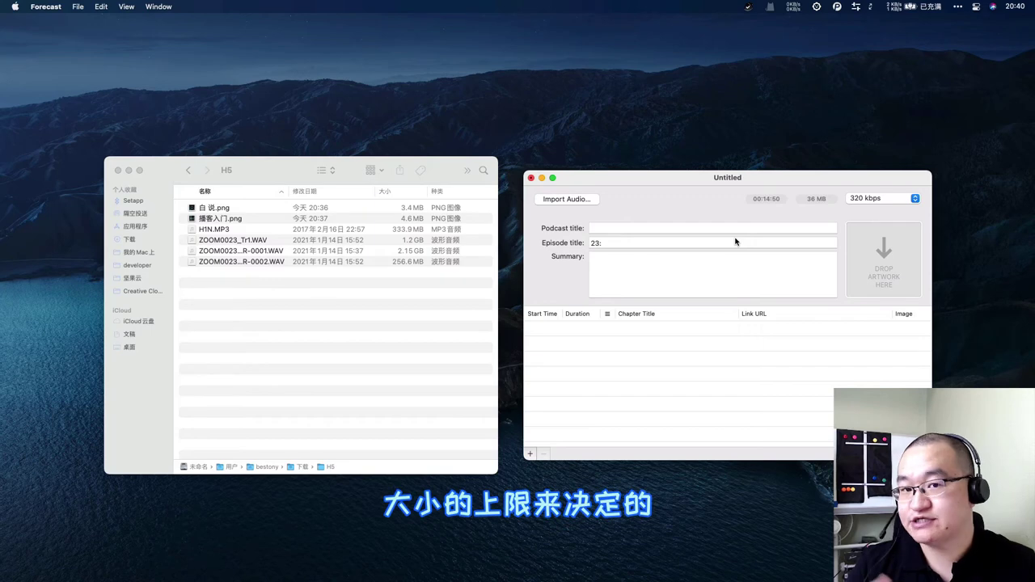
pyautogui.click(632, 229)
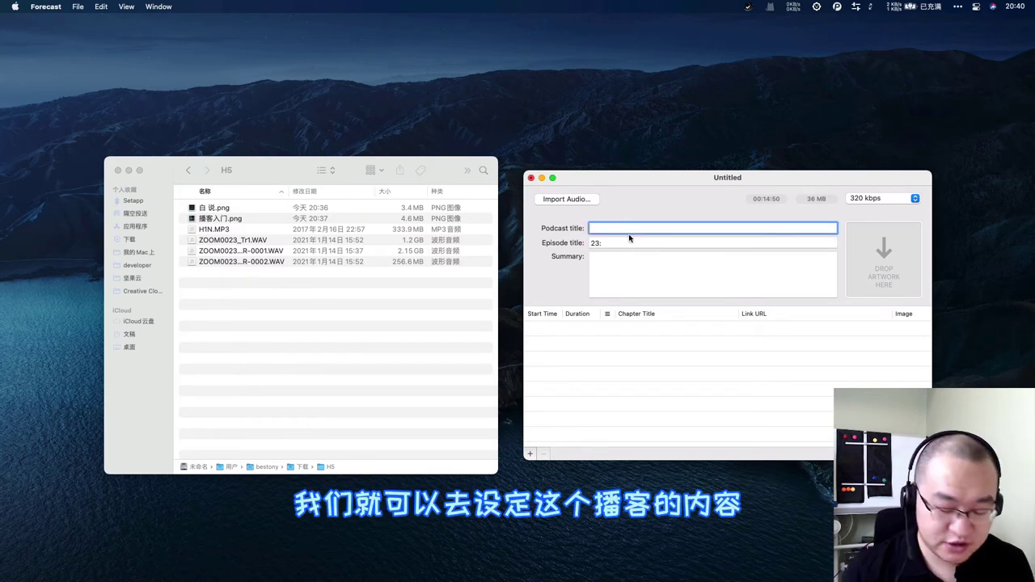
pyautogui.write('白说的')
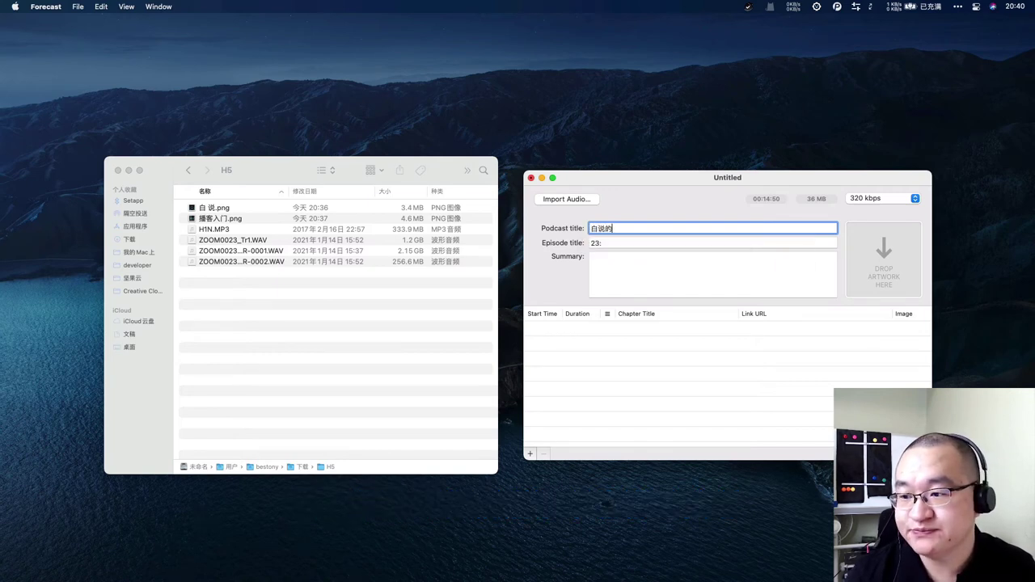
pyautogui.write('测试')
pyautogui.write(' Episode')
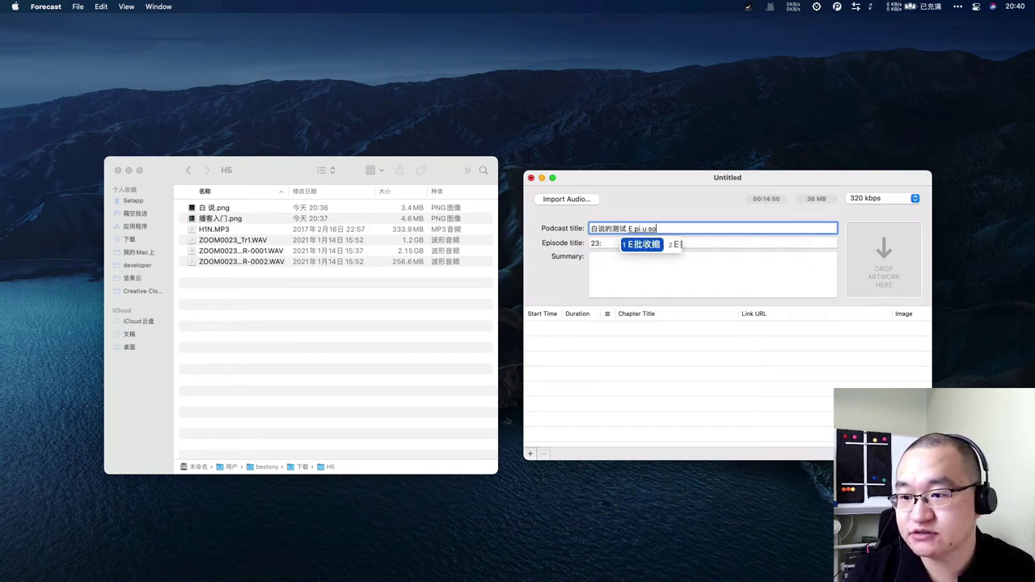
pyautogui.click(619, 244)
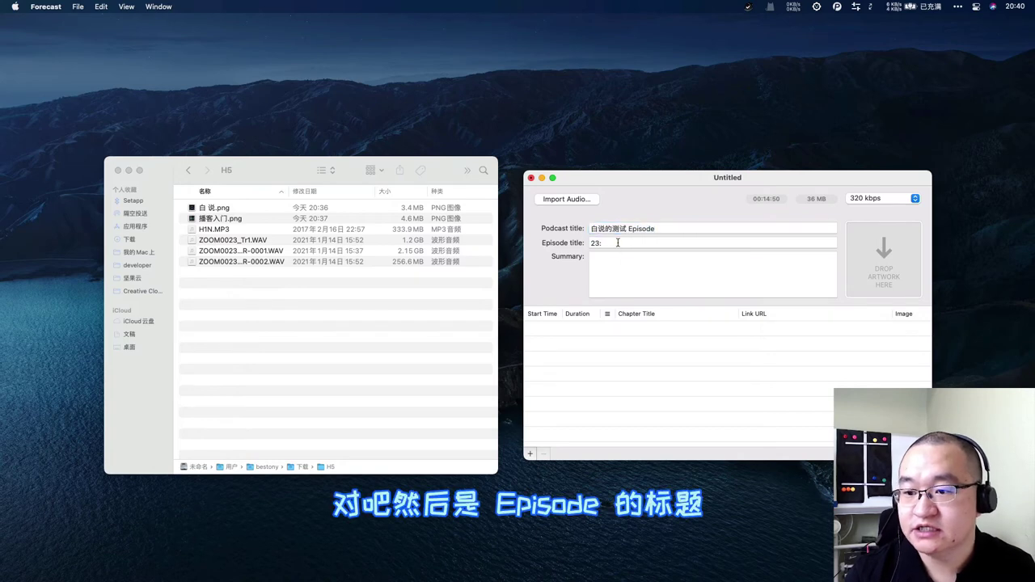
# - Set the podcast title to 白说 and the episode title to 白说的 Episode 1
pyautogui.click(626, 229)
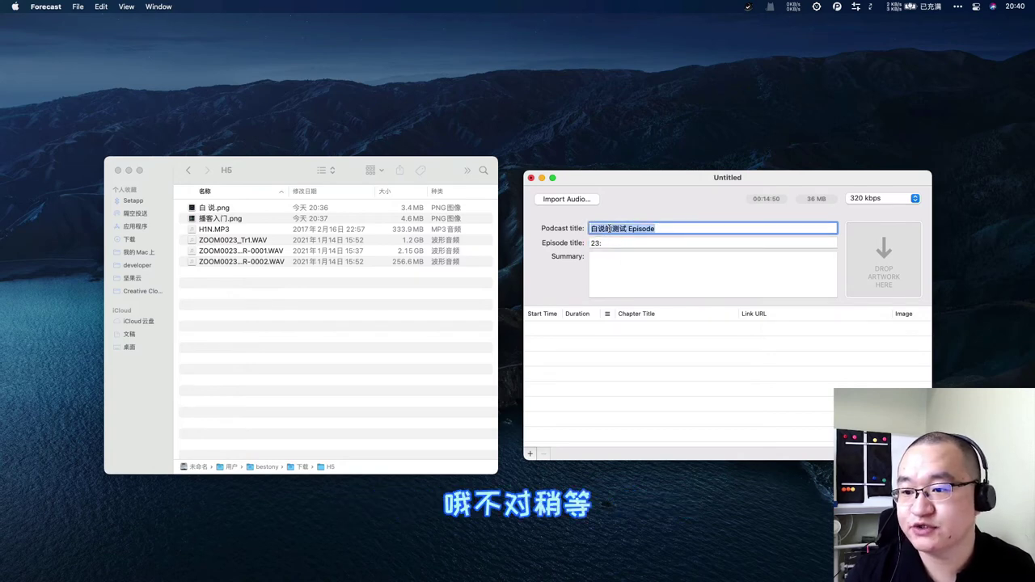
pyautogui.tripleClick(596, 229)
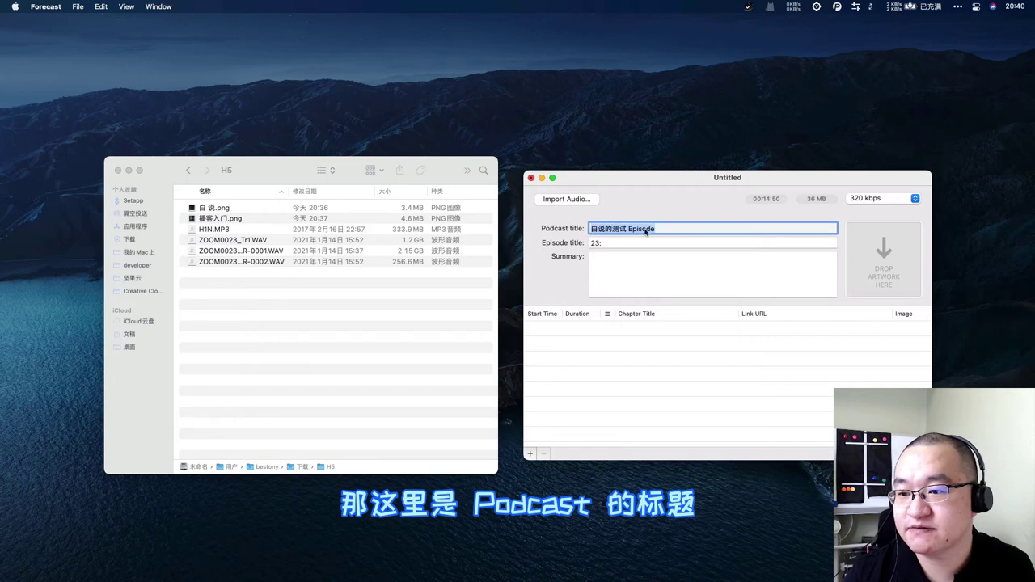
pyautogui.write('白说')
pyautogui.tripleClick(623, 242)
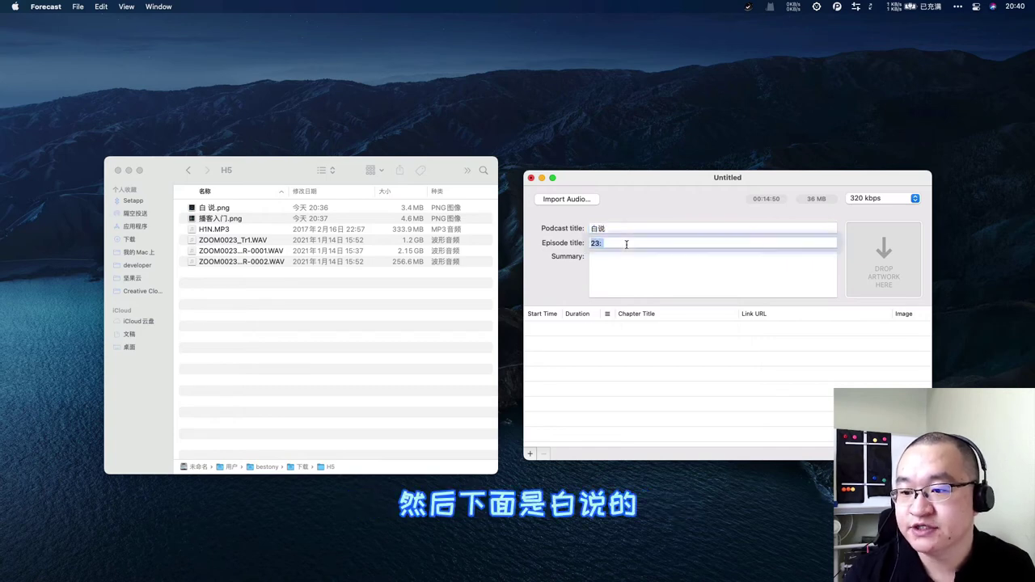
pyautogui.write('白说的 Episode 1')
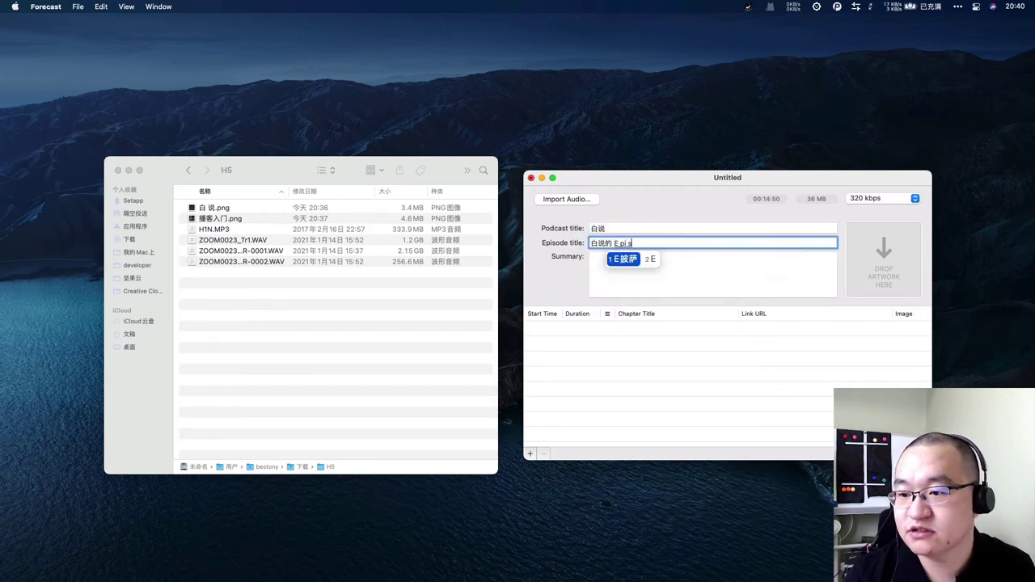
# - Enter 这是白说的 Forecast as the episode summary
pyautogui.click(621, 259)
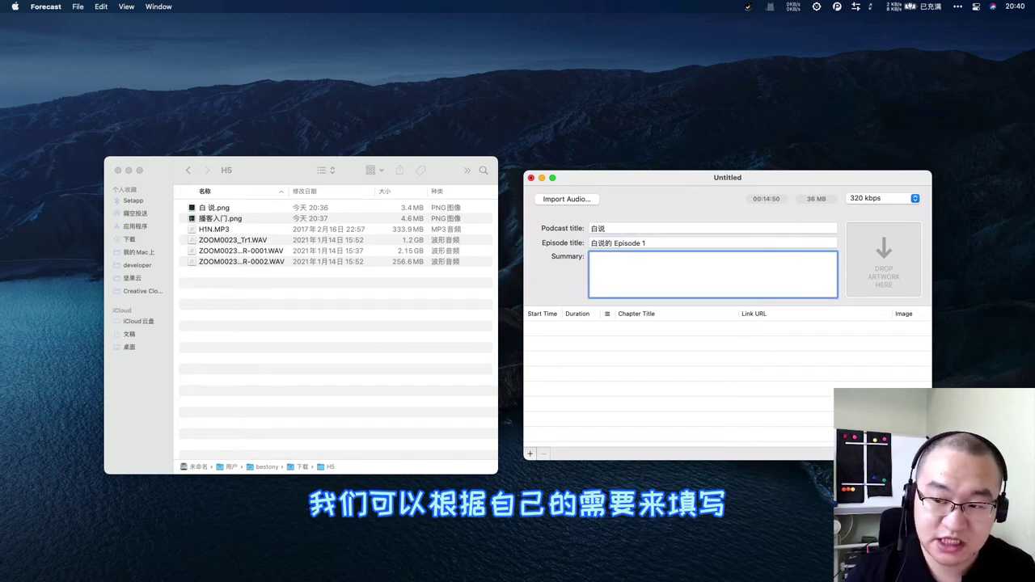
pyautogui.write('这是b')
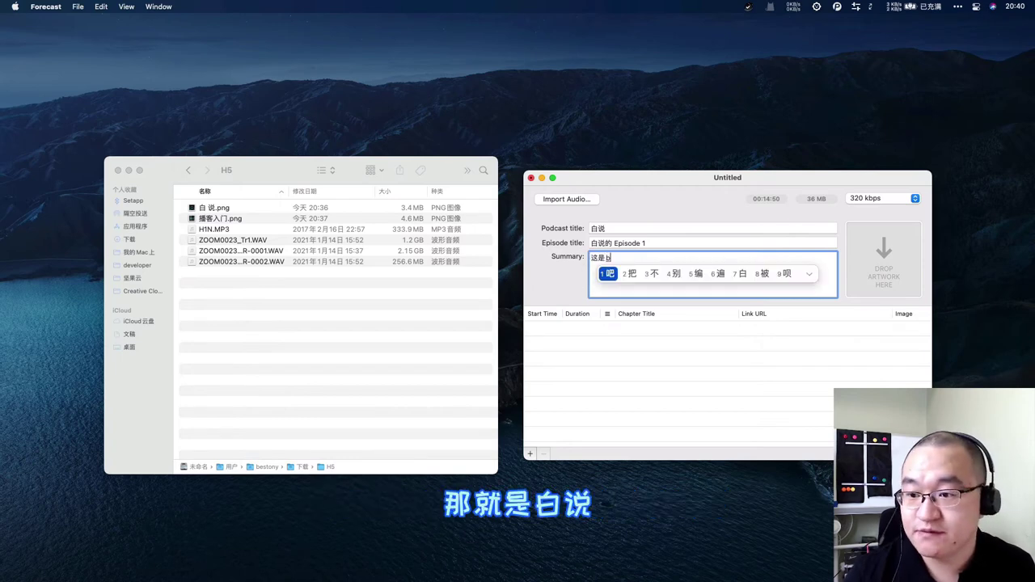
pyautogui.write('duo de Fore case')
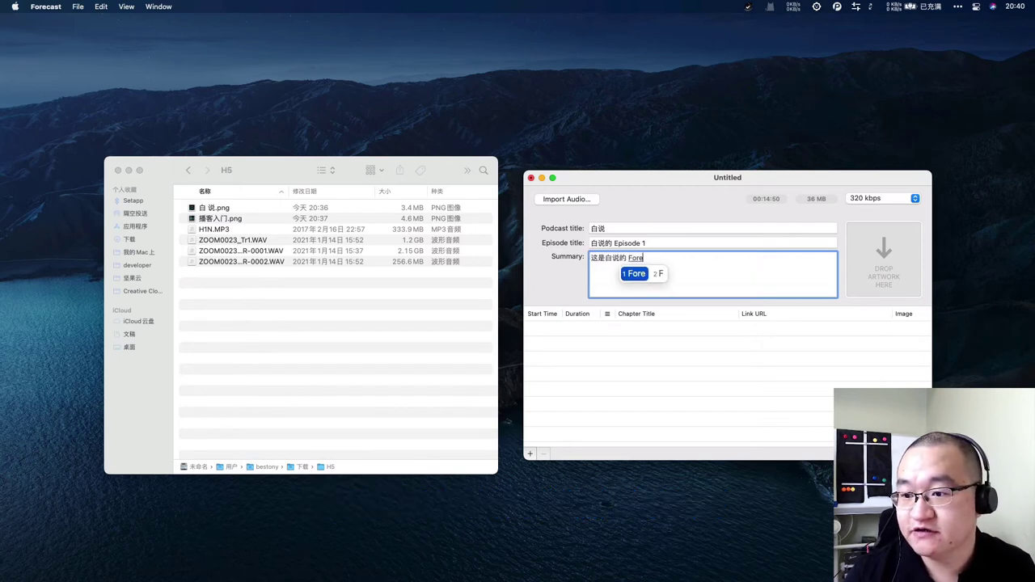
pyautogui.press('space')
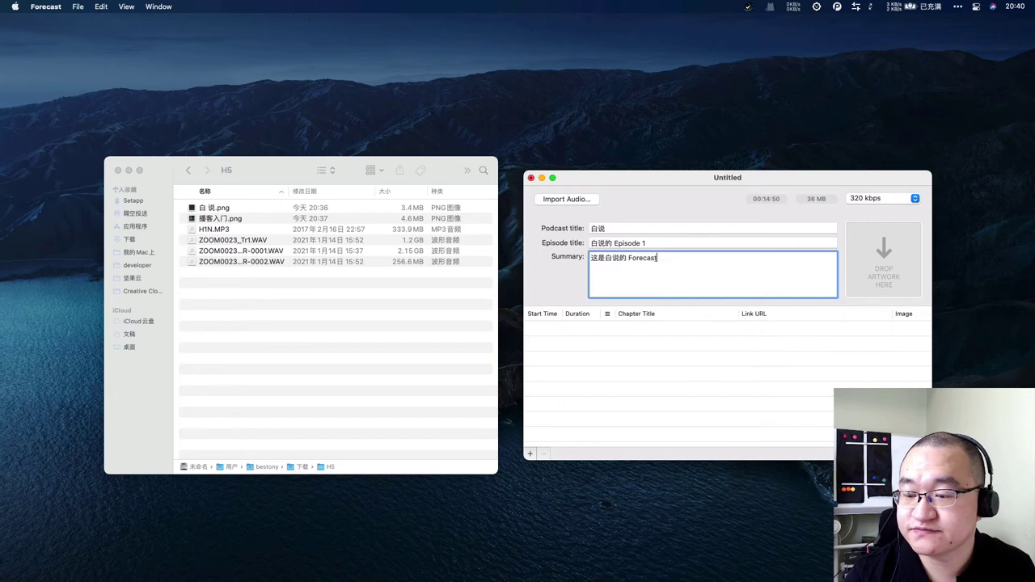
# - Complete the episode summary so it reads 这是白说的 Forecast 的测试 Episode
pyautogui.write('ce')
pyautogui.press('BackSpace')
pyautogui.press('BackSpace')
pyautogui.write('deceshi')
pyautogui.press('space')
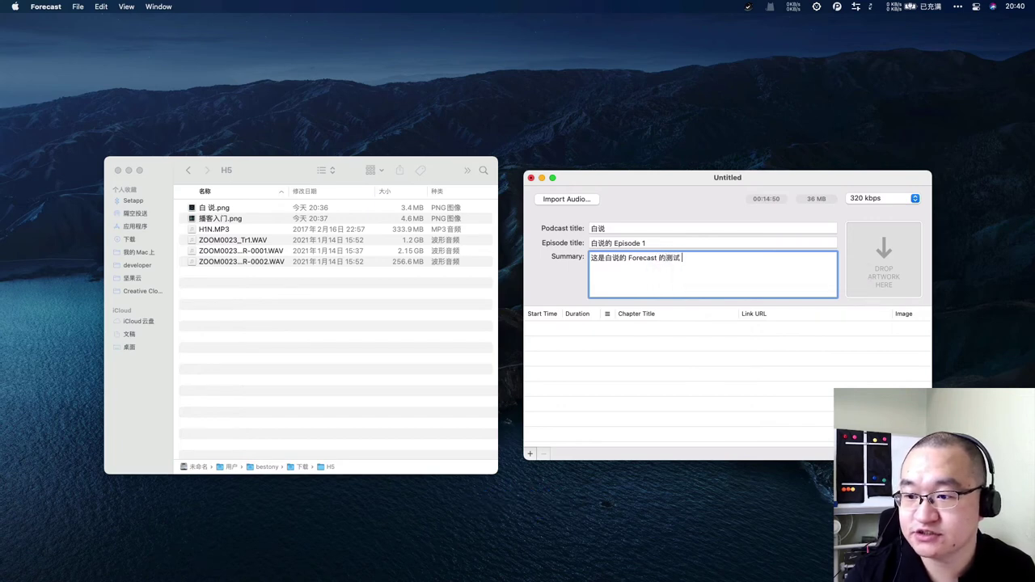
pyautogui.write('Episode')
pyautogui.press('Return')
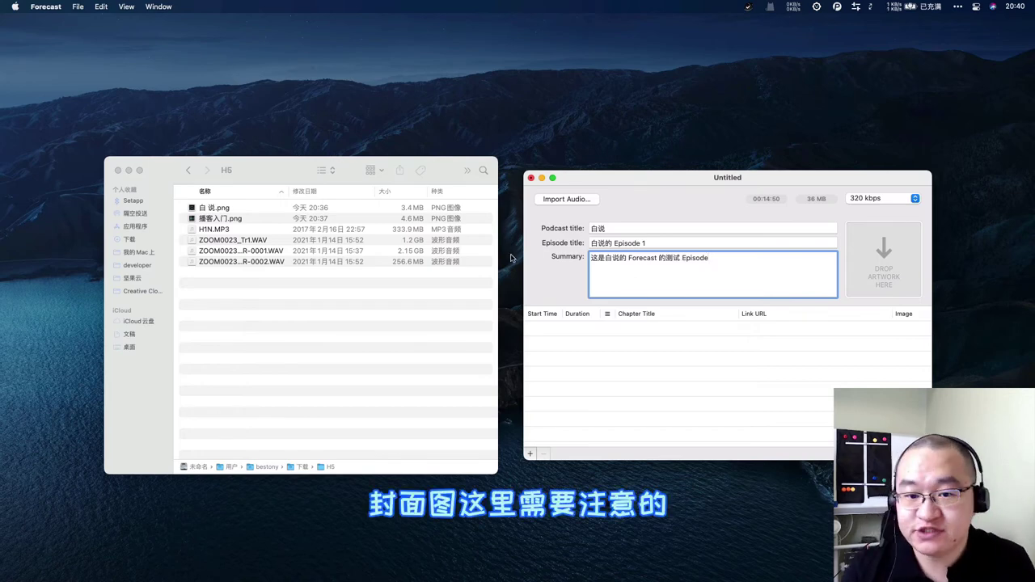
# - Embed 白 说.png from the H5 folder as the podcast artwork
pyautogui.click(205, 208)
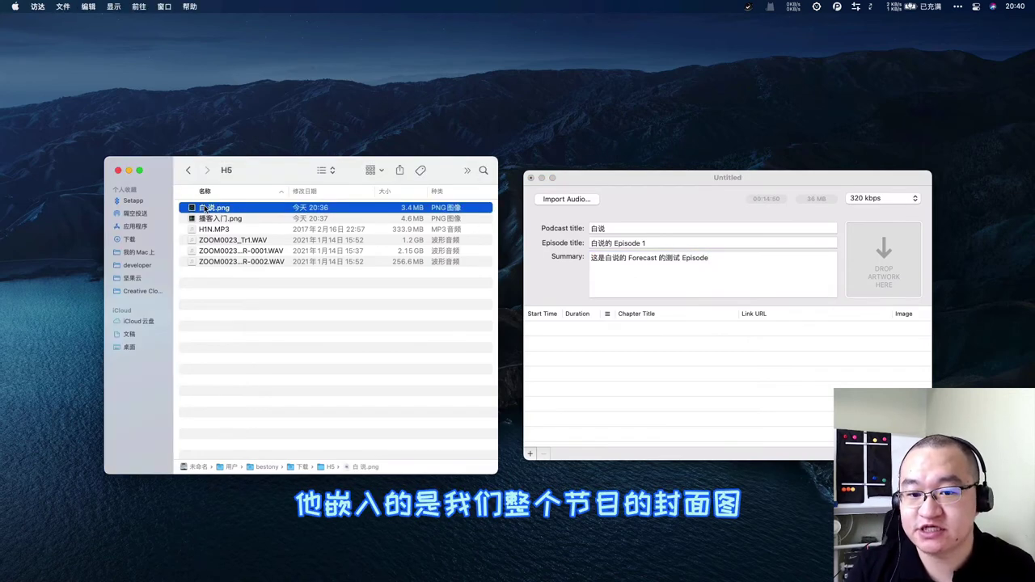
pyautogui.moveTo(205, 208); pyautogui.dragTo(869, 281)
pyautogui.moveTo(760, 178); pyautogui.dragTo(788, 175)
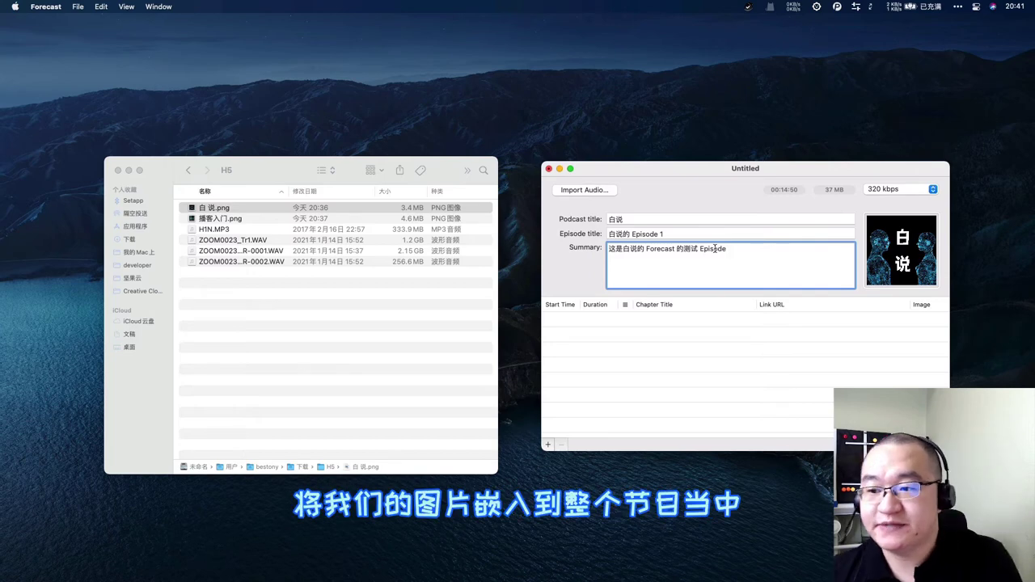
pyautogui.click(632, 329)
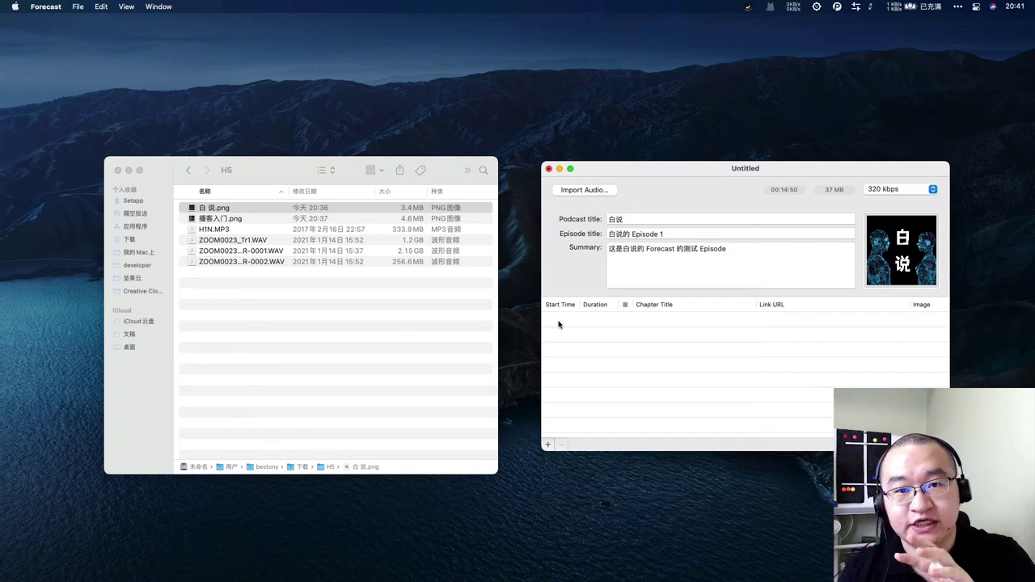
# - Add a first chapter starting at 00:00:00 with the title 测试的 Chapter
pyautogui.click(547, 445)
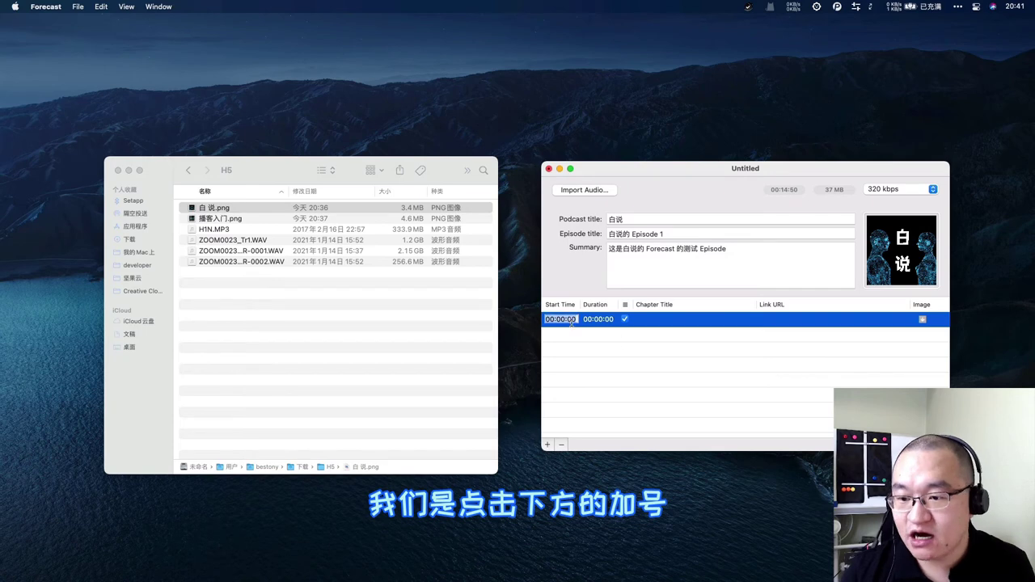
pyautogui.click(574, 354)
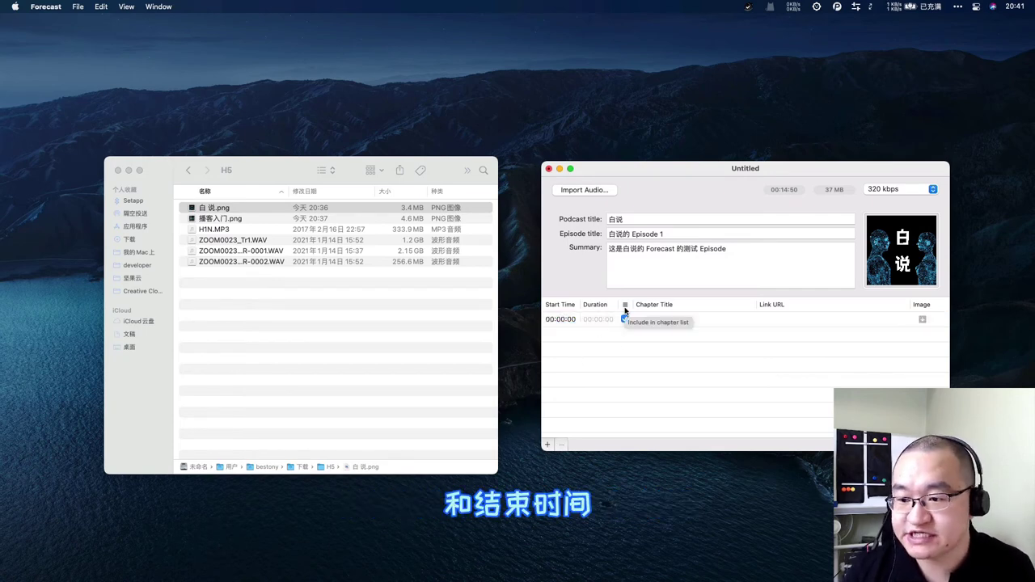
pyautogui.click(572, 320)
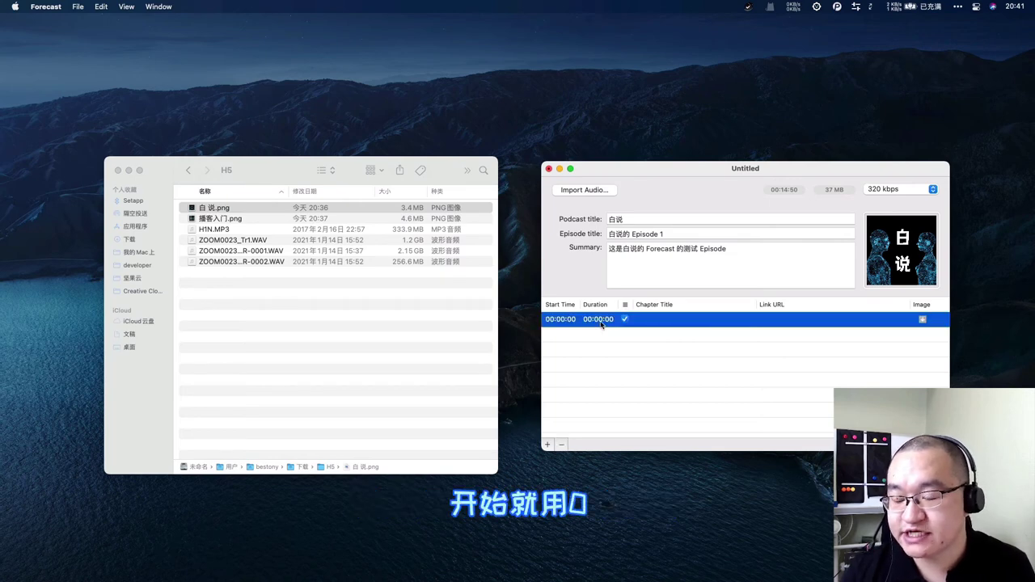
pyautogui.click(601, 323)
pyautogui.press('Tab')
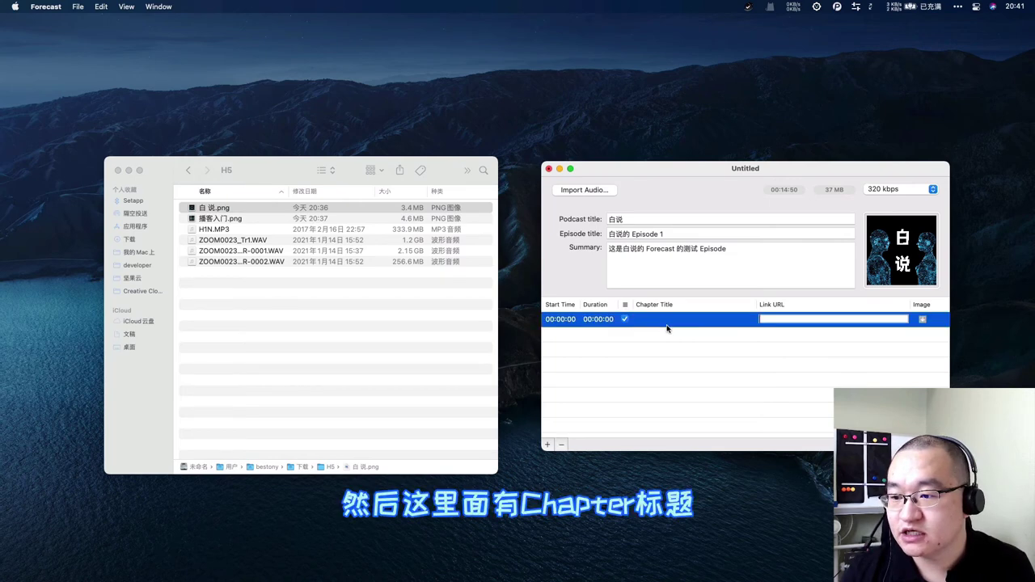
pyautogui.click(679, 322)
pyautogui.write('测试de')
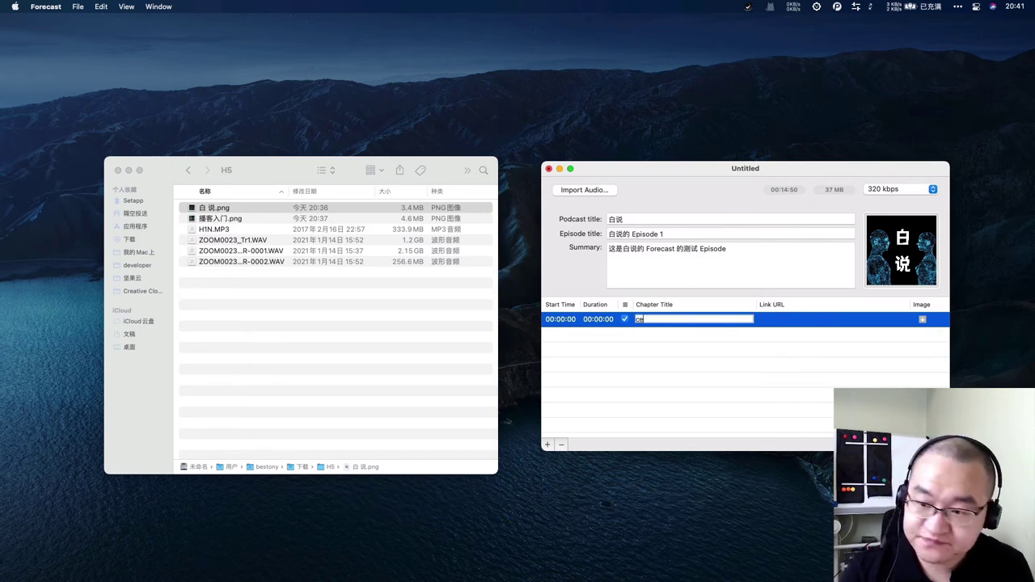
pyautogui.write(' Chapter')
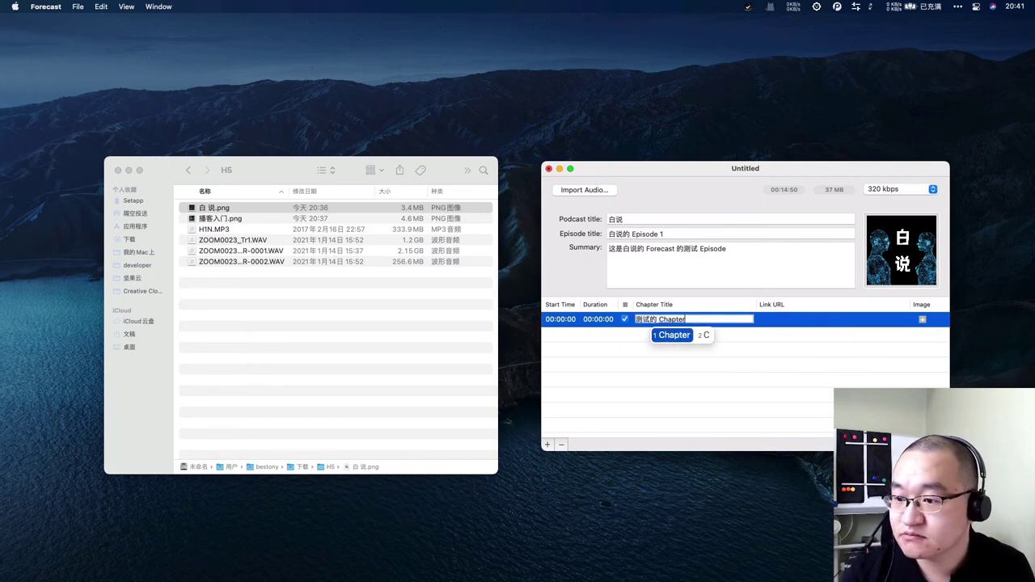
pyautogui.press('Return')
pyautogui.press('Tab')
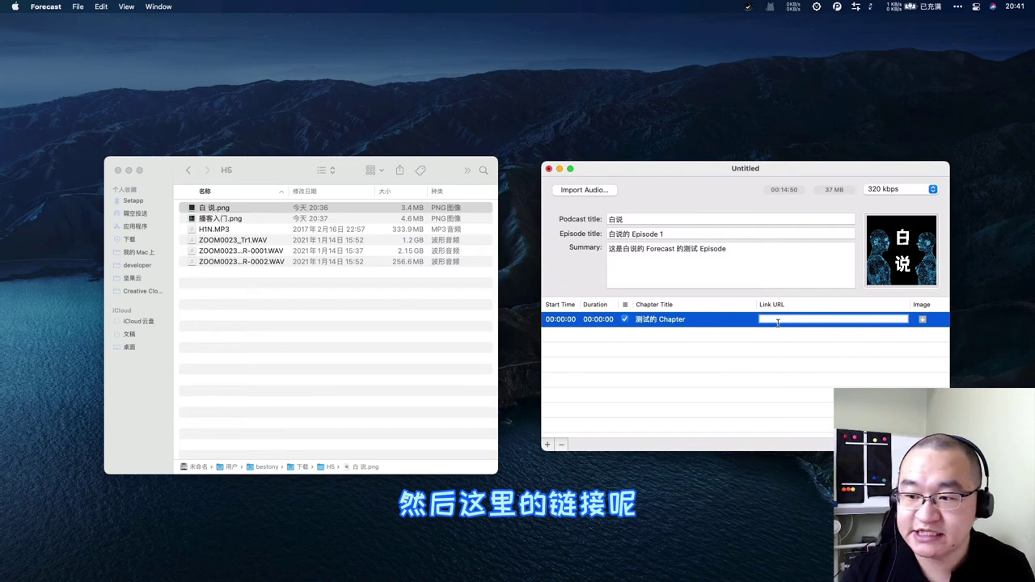
pyautogui.write('ht')
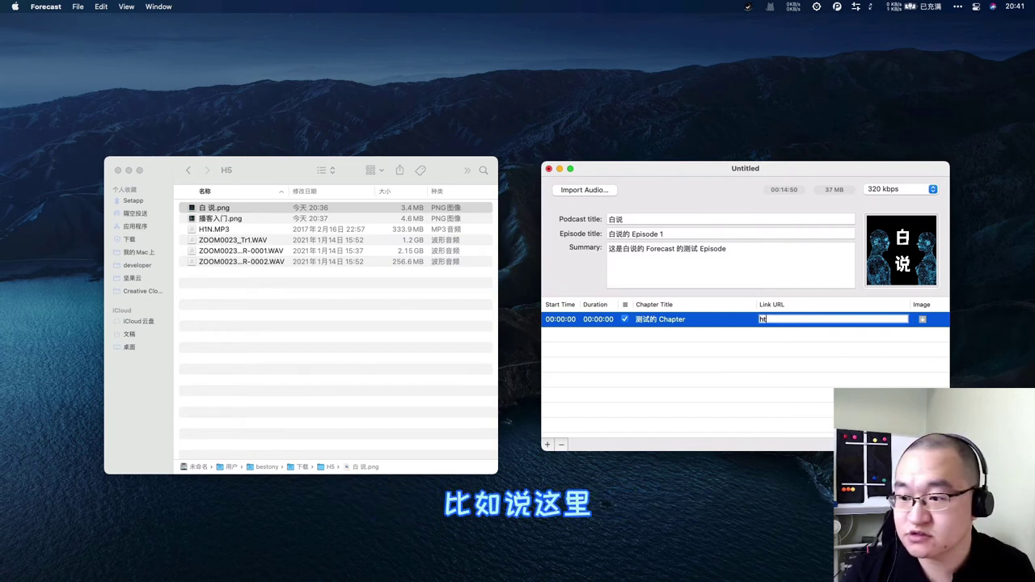
pyautogui.write('tps://g')
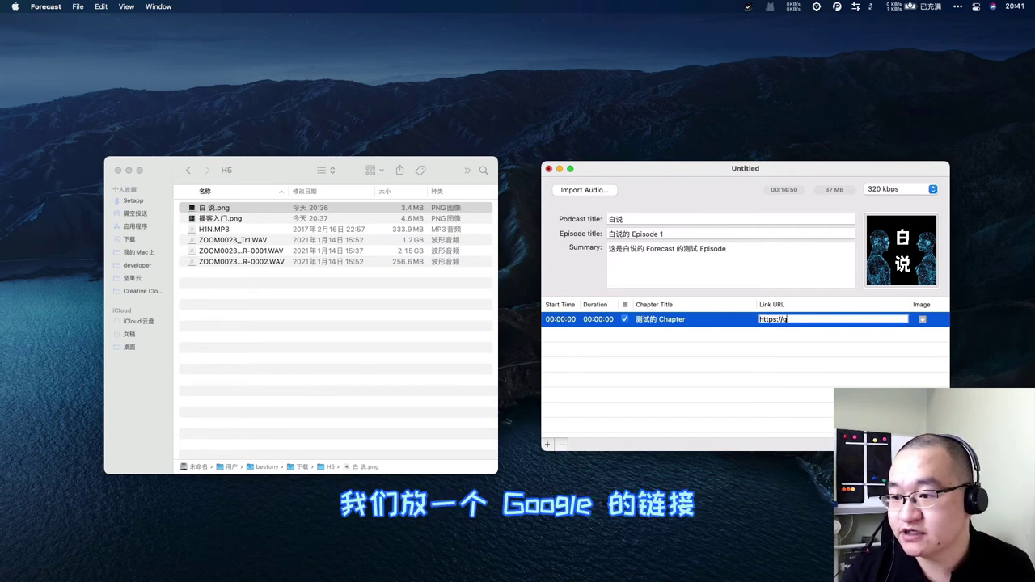
pyautogui.write('oogle.com')
pyautogui.click(913, 331)
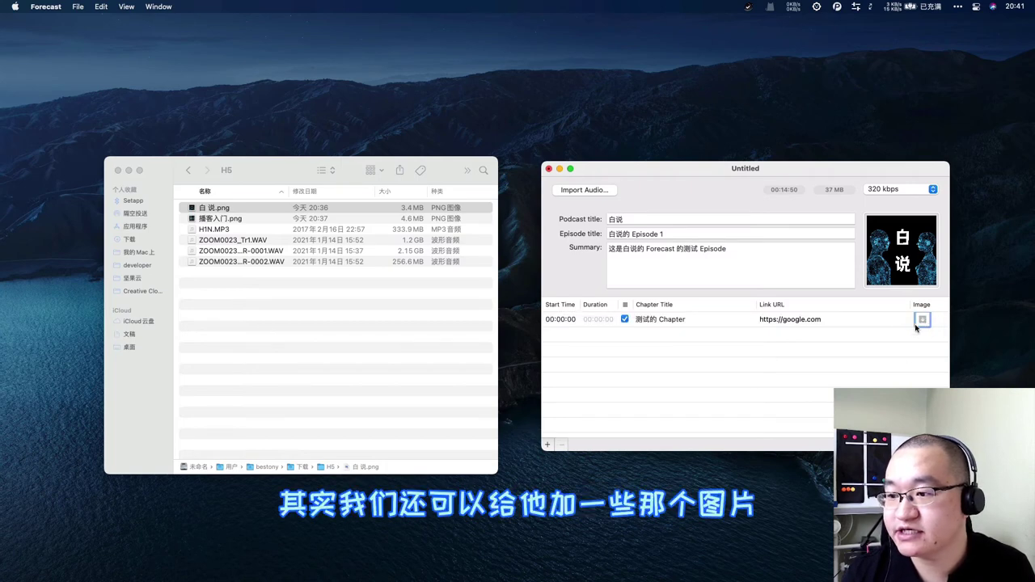
# - Add 播客入门.png from the H5 folder as the first chapter's image
pyautogui.click(240, 219)
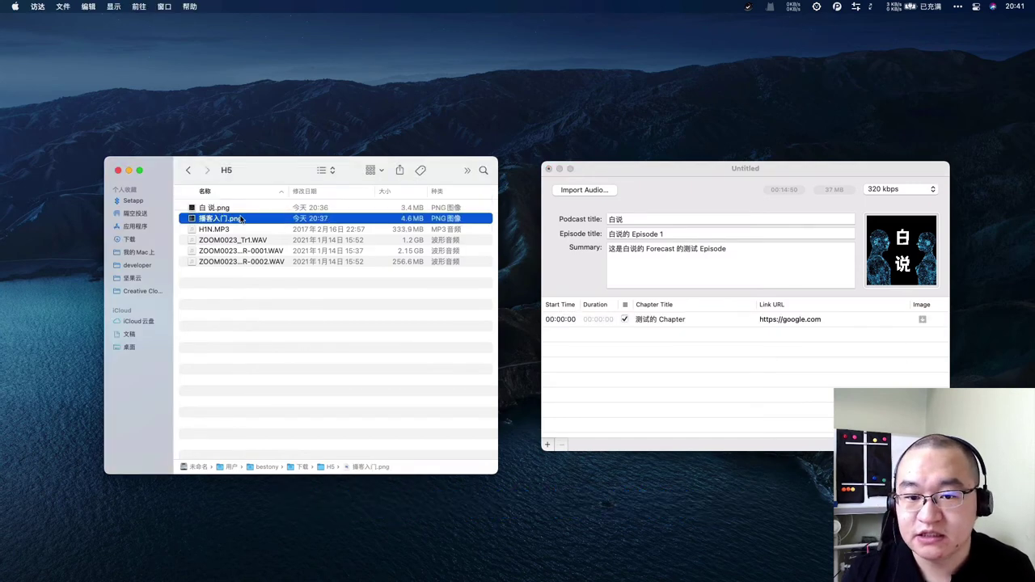
pyautogui.moveTo(240, 219); pyautogui.dragTo(921, 323)
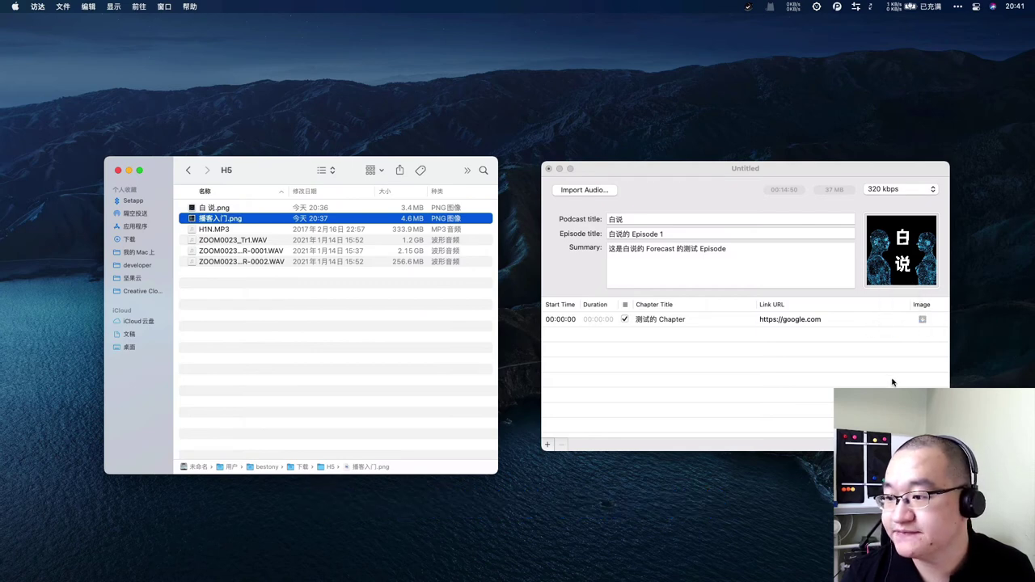
pyautogui.click(893, 370)
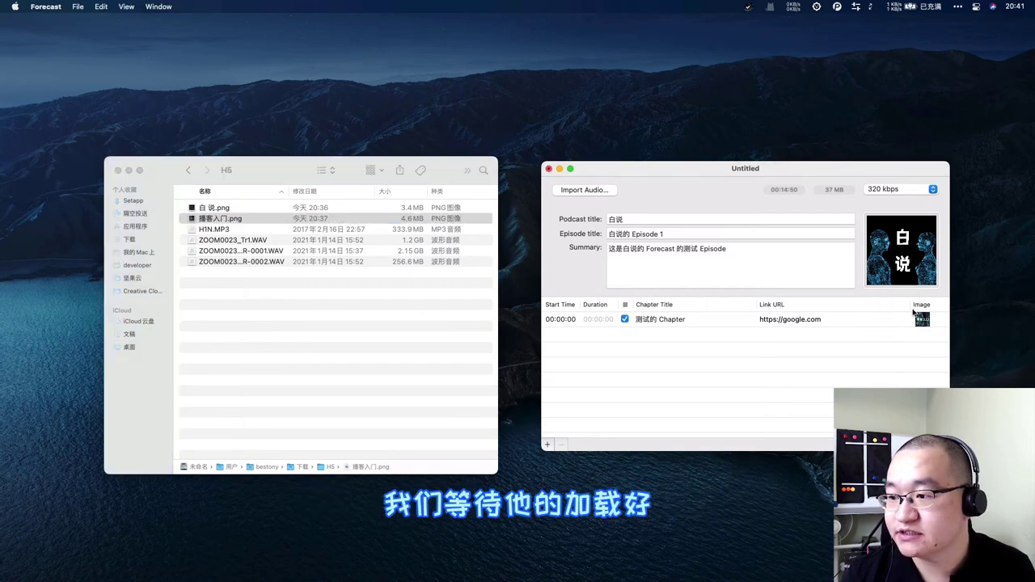
pyautogui.click(884, 323)
pyautogui.click(926, 326)
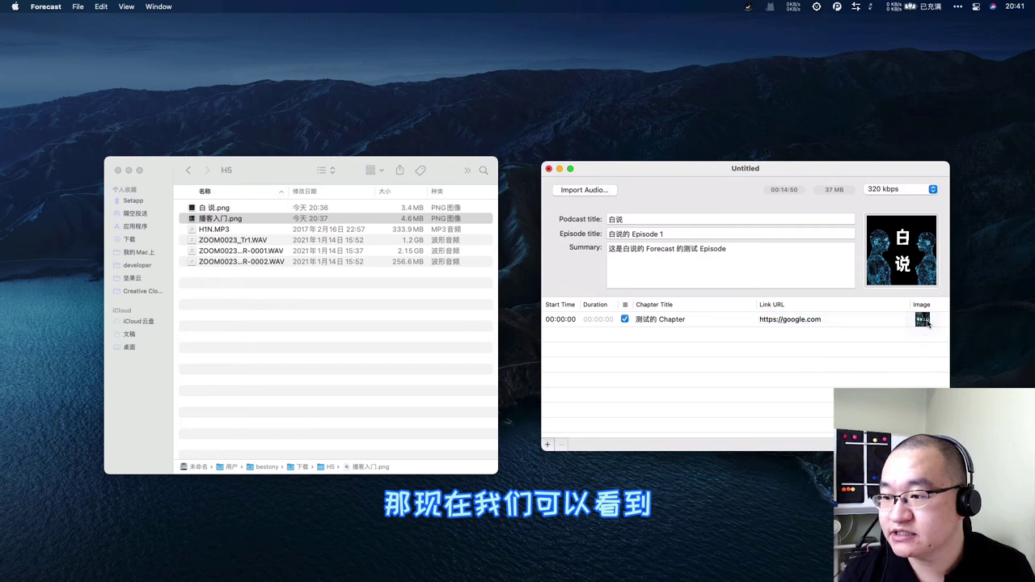
pyautogui.click(605, 323)
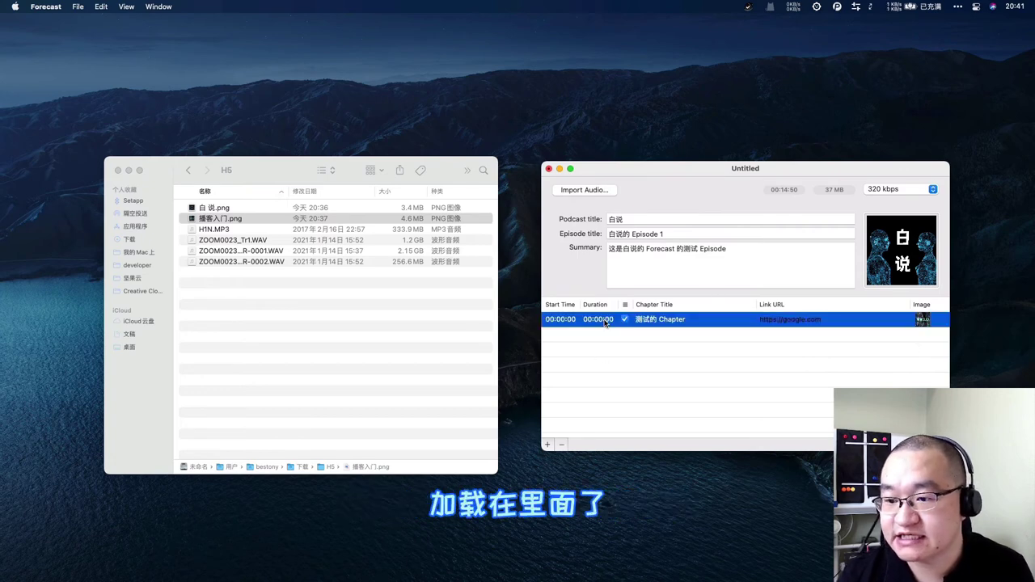
pyautogui.click(548, 352)
# - Add a second chapter with a start time of 00:05:00
pyautogui.click(547, 444)
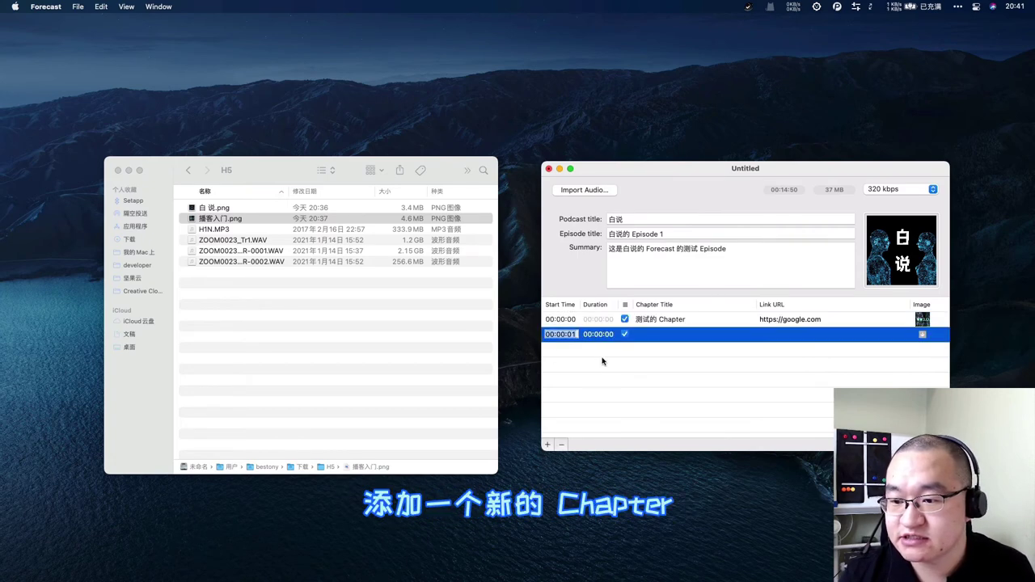
pyautogui.click(574, 320)
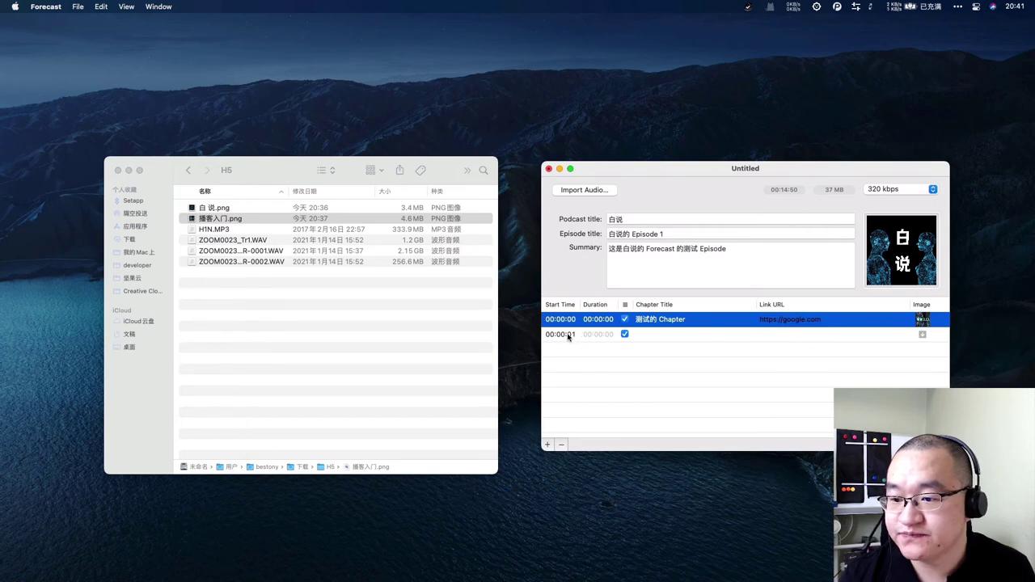
pyautogui.click(564, 338)
pyautogui.click(574, 334)
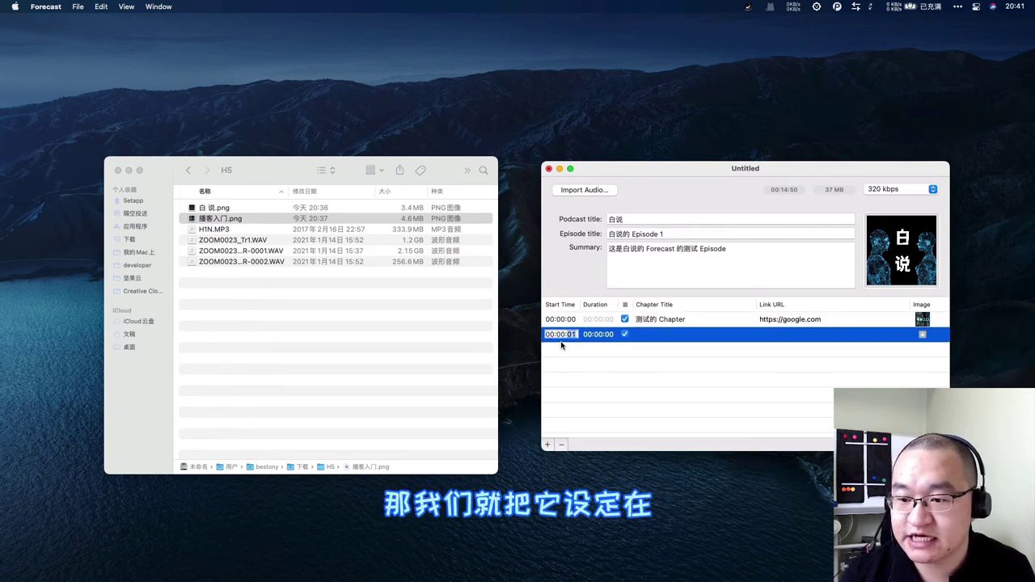
pyautogui.write('00:05:00')
pyautogui.press('Tab')
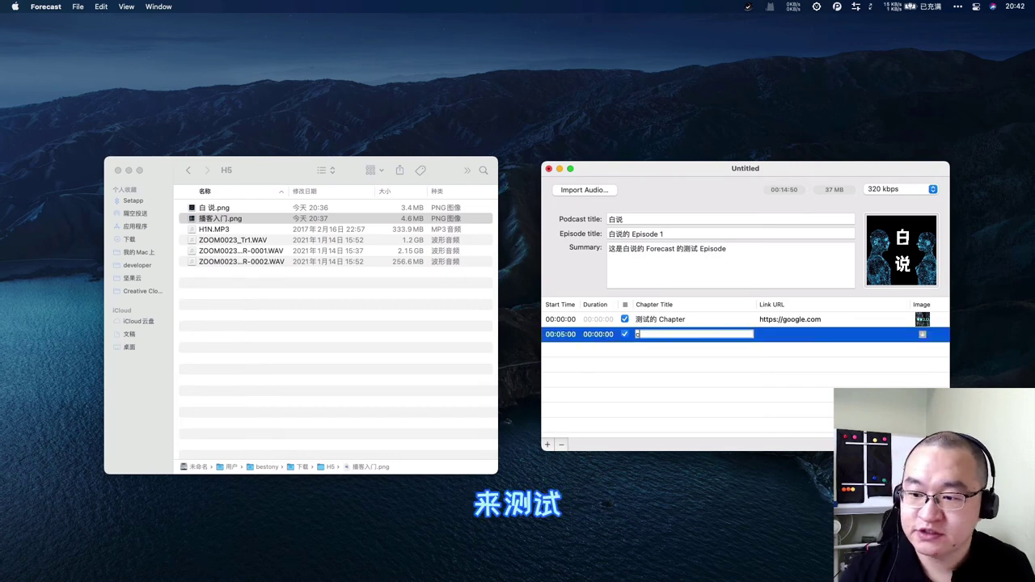
pyautogui.write('测试的 Chapter 2')
pyautogui.click(819, 335)
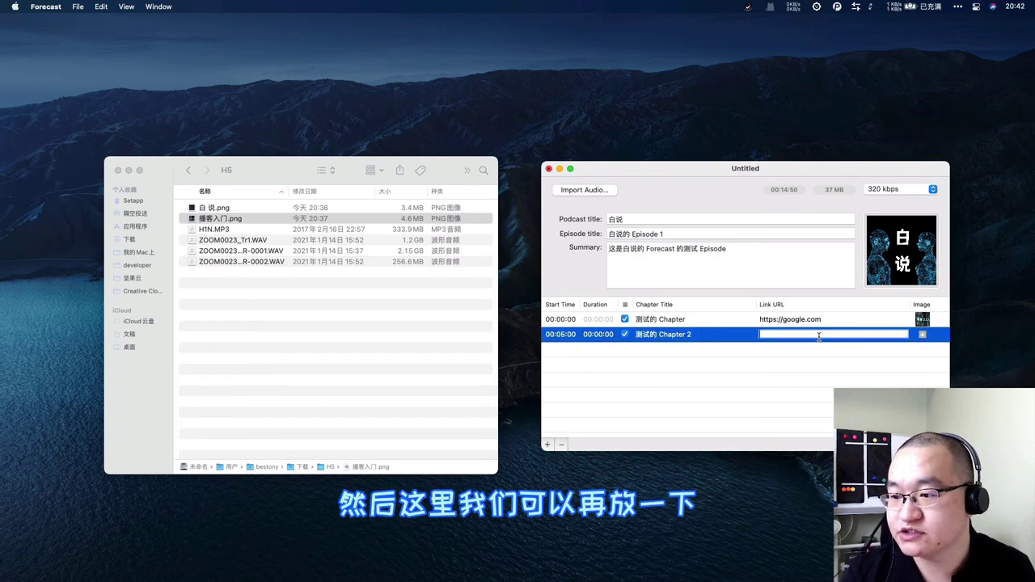
pyautogui.write('https://twit')
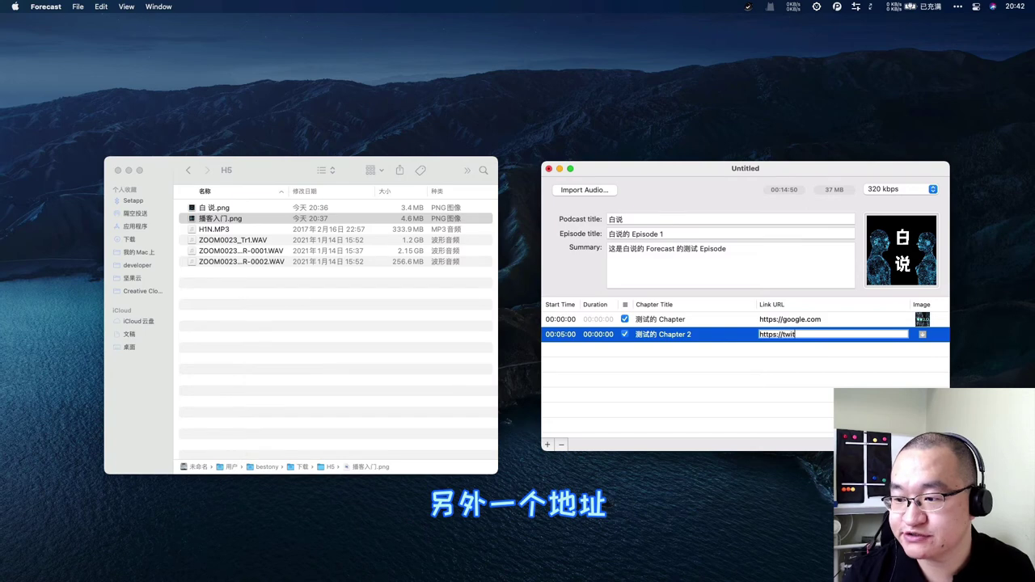
pyautogui.write('ter.com')
pyautogui.press('Return')
# - Add 白 说.png from the H5 folder as the second chapter's image
pyautogui.click(283, 201)
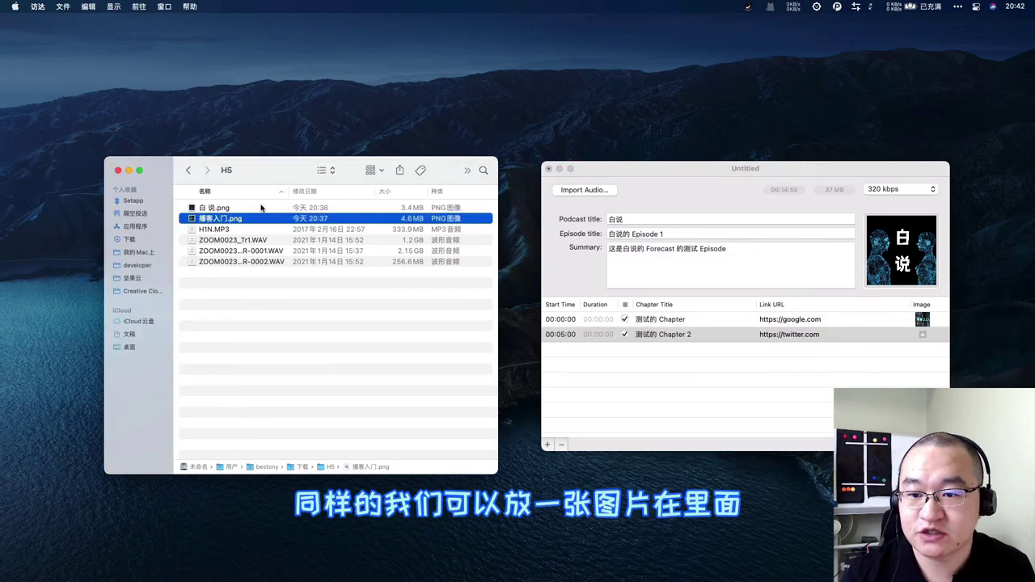
pyautogui.moveTo(261, 207); pyautogui.dragTo(928, 337)
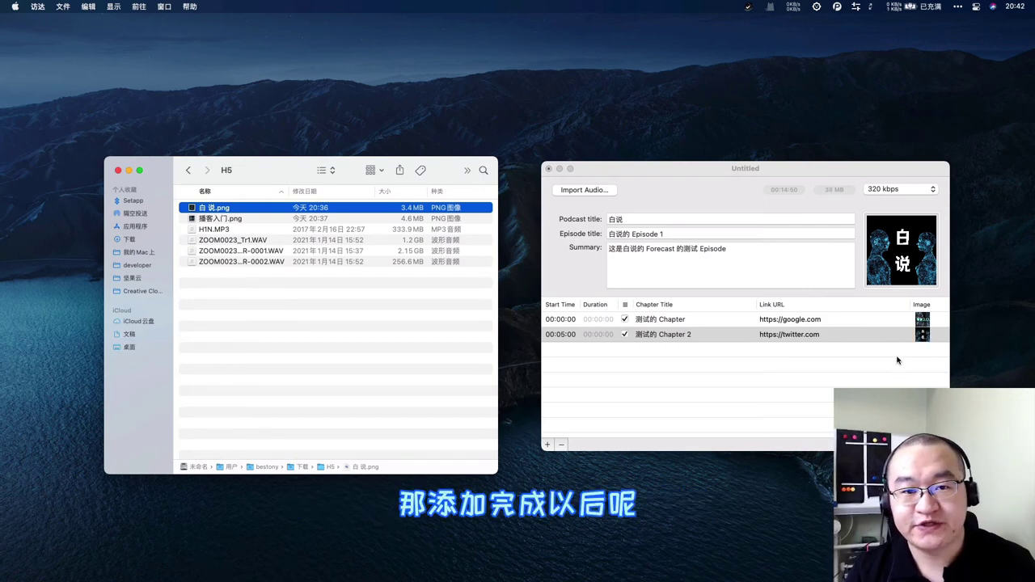
pyautogui.moveTo(681, 177); pyautogui.dragTo(618, 151)
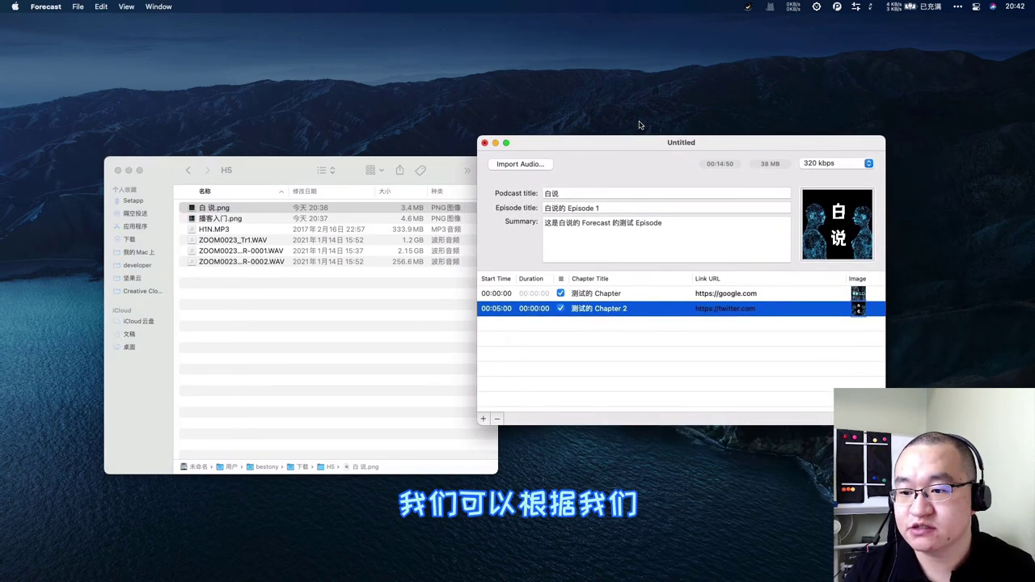
pyautogui.click(583, 355)
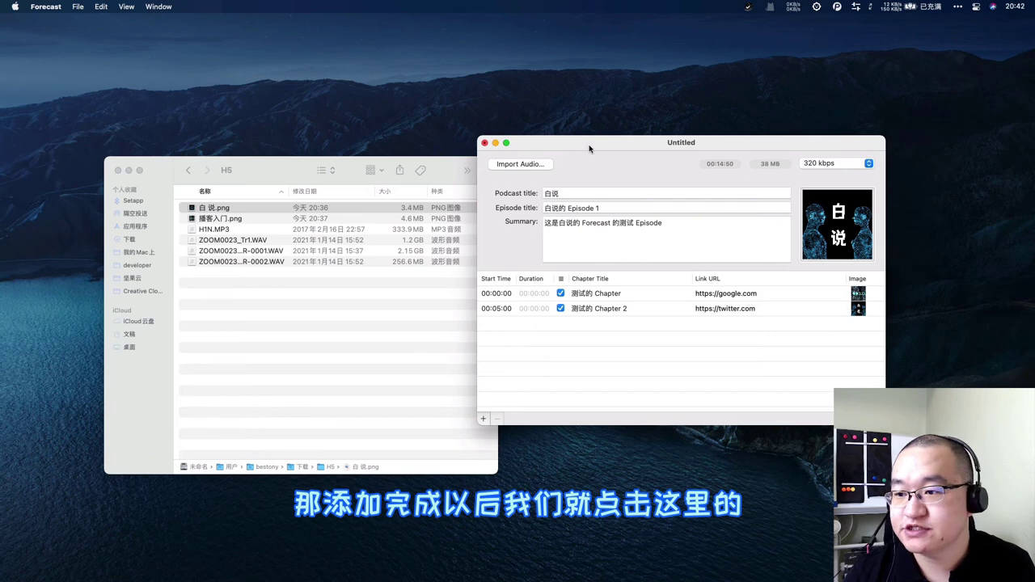
# - Save the podcast as ZOOM0023_TrLR-0002.mp3 in the H5 folder
pyautogui.moveTo(589, 149); pyautogui.dragTo(521, 148)
pyautogui.click(84, 8)
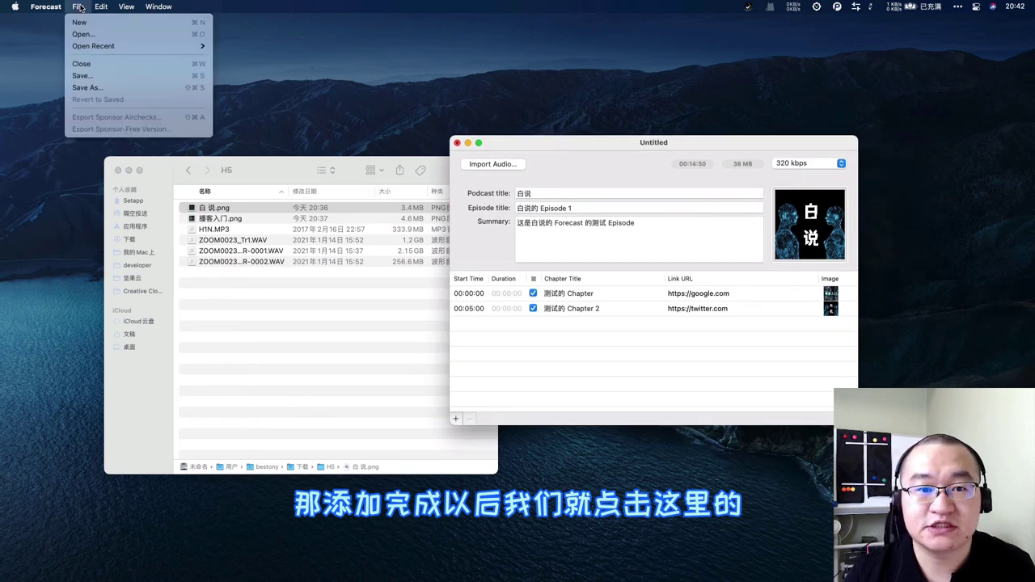
pyautogui.click(85, 76)
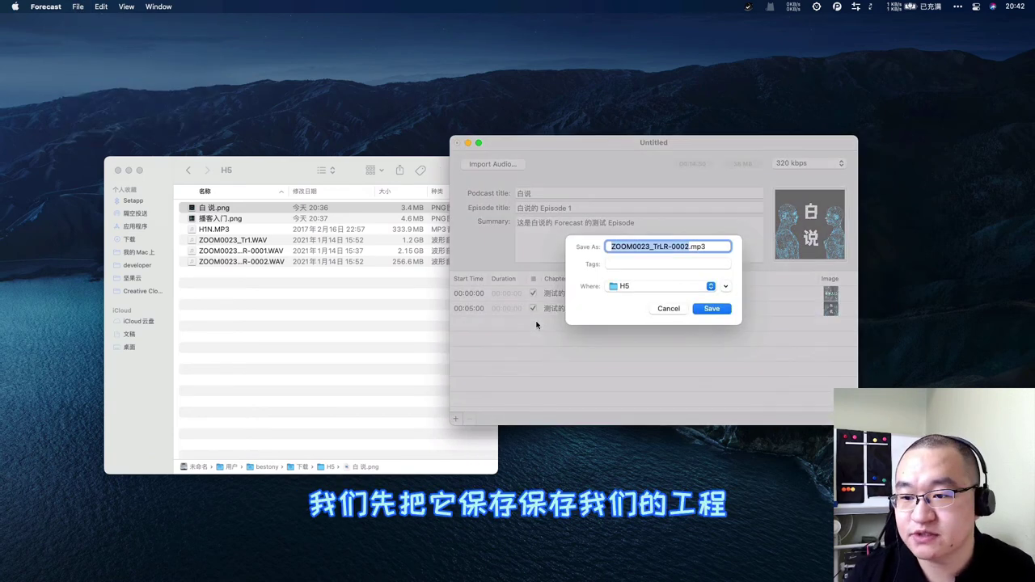
pyautogui.click(711, 308)
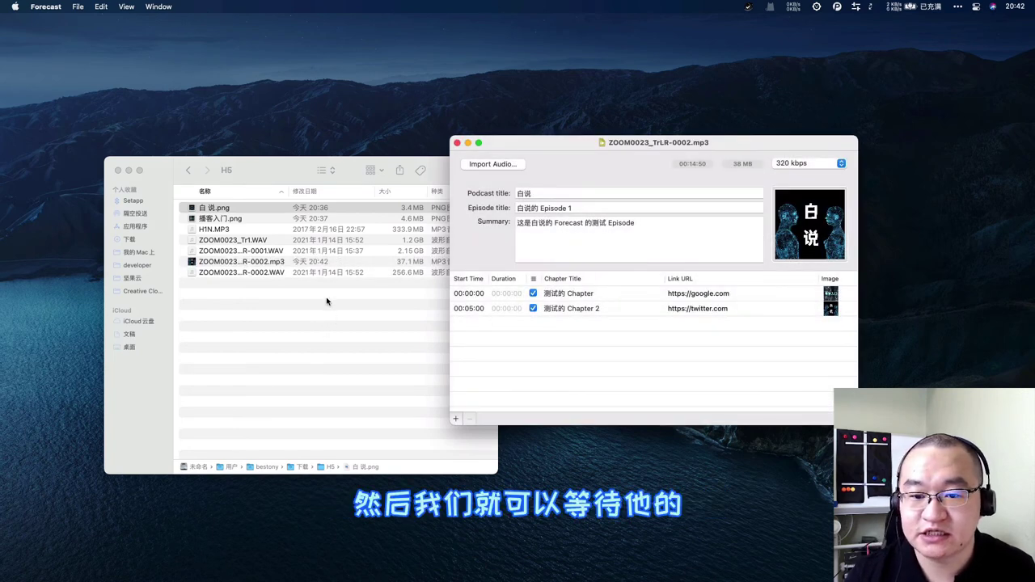
# - Show the file information of the exported ZOOM0023_TrLR-0002.mp3 in Finder to examine its embedded metadata
pyautogui.click(348, 262)
pyautogui.click(348, 261)
pyautogui.rightClick(349, 262)
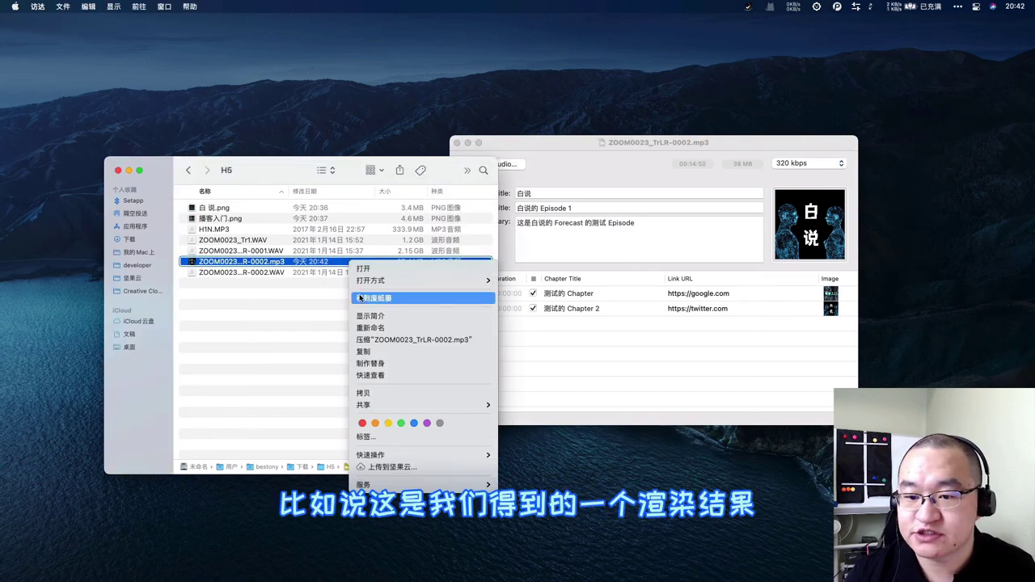
pyautogui.click(376, 316)
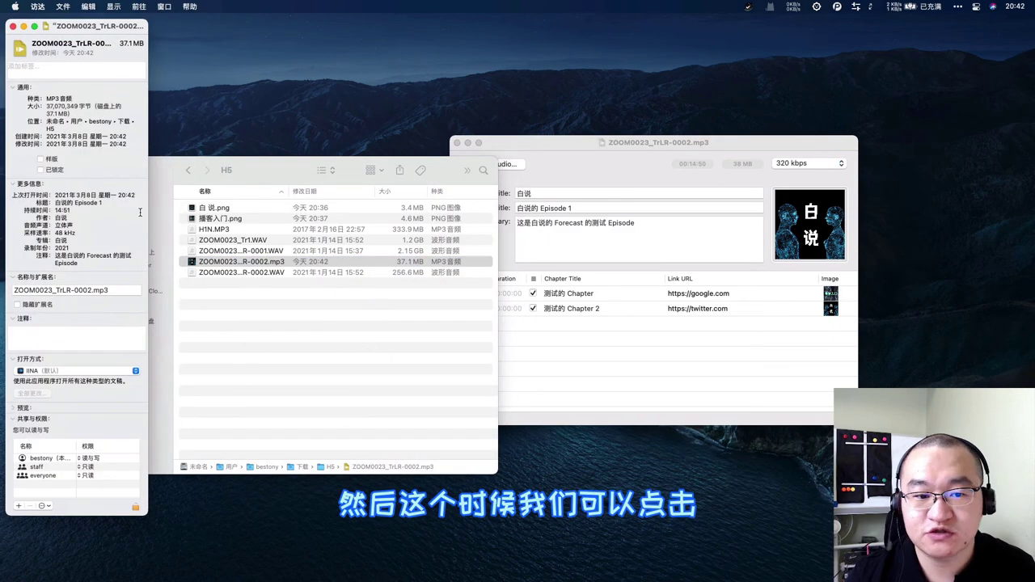
# - Expand the exported MP3's artwork preview and widen its info window to examine the title, author, album, year and comment metadata
pyautogui.click(24, 409)
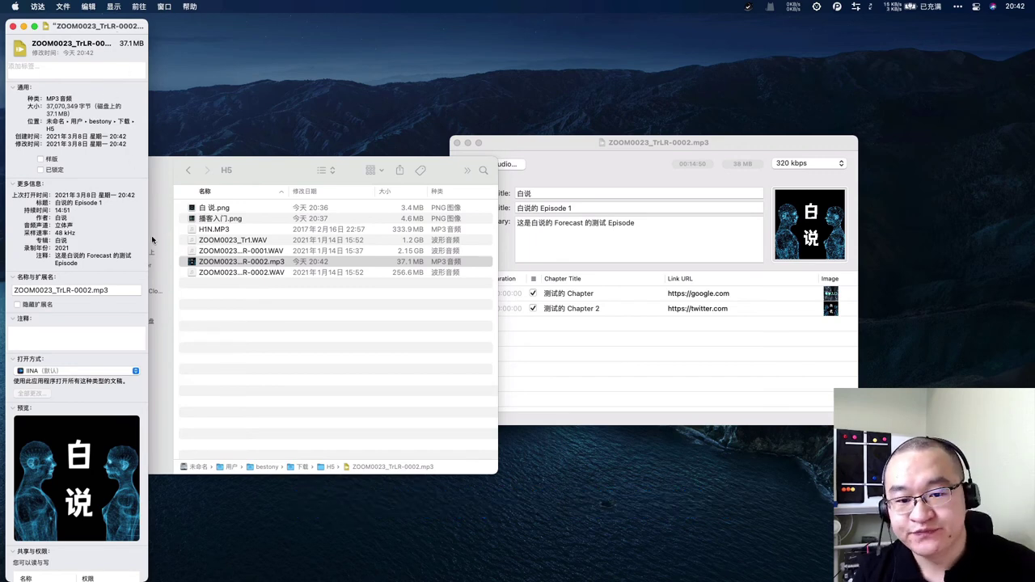
pyautogui.moveTo(149, 234); pyautogui.dragTo(220, 234)
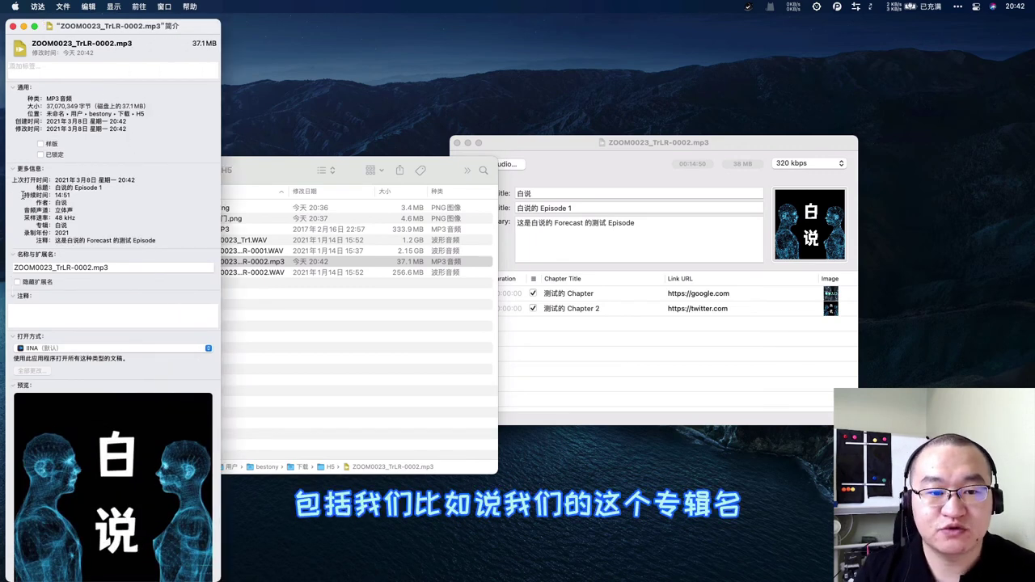
pyautogui.moveTo(30, 226); pyautogui.dragTo(89, 251)
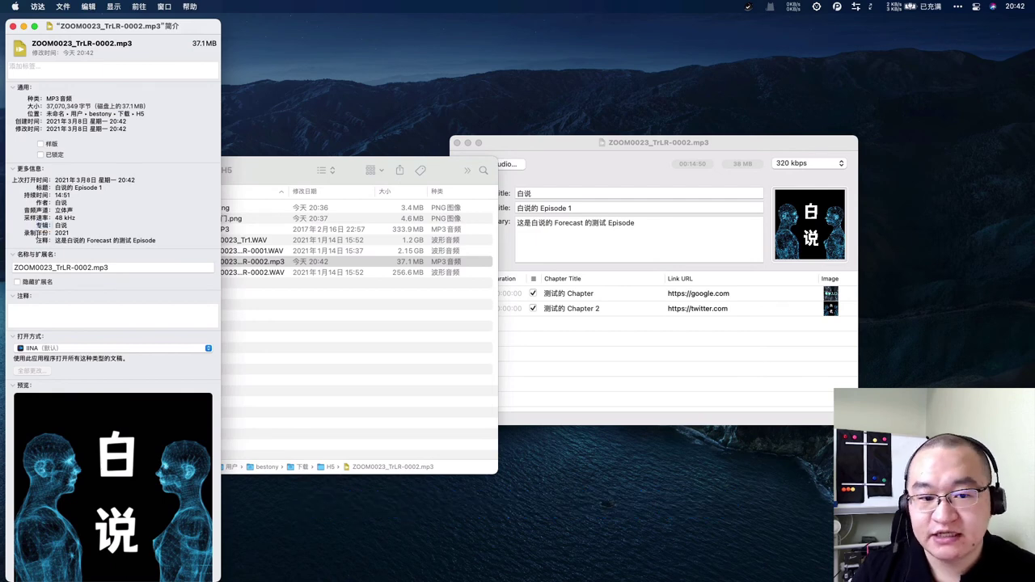
pyautogui.moveTo(35, 232); pyautogui.dragTo(49, 241)
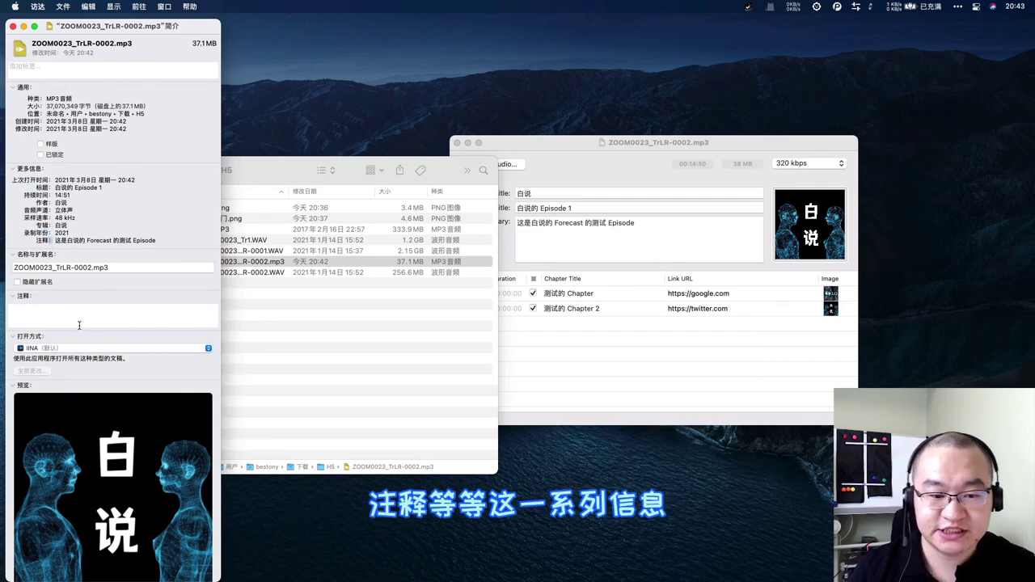
pyautogui.scroll(-4, 79, 323)
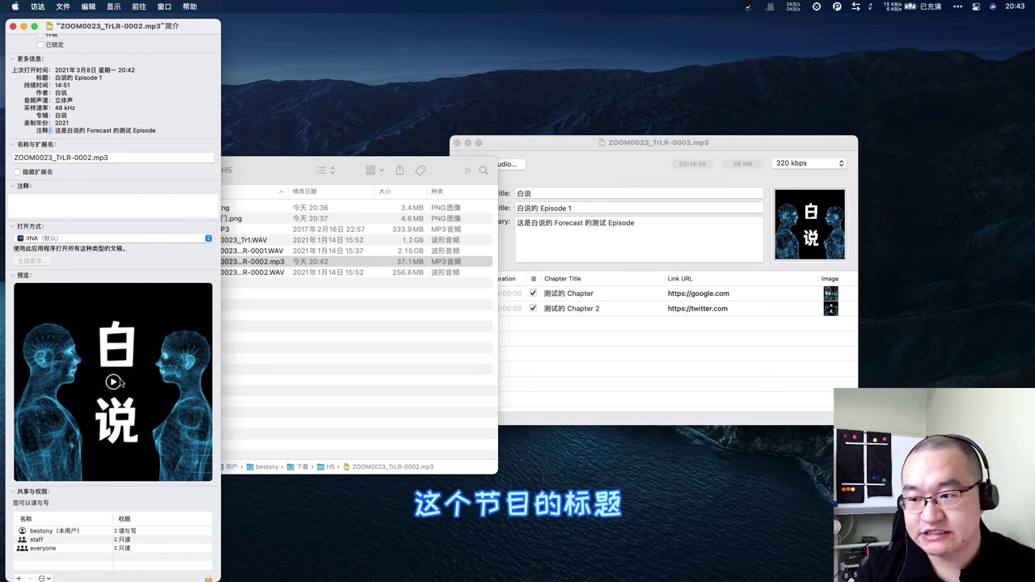
pyautogui.scroll(4, 89, 114)
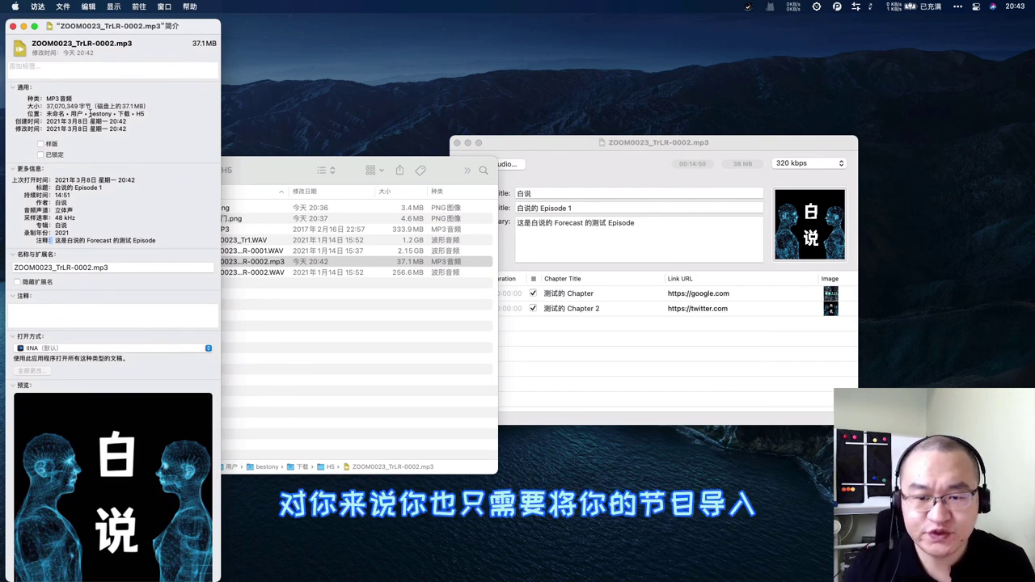
pyautogui.click(548, 175)
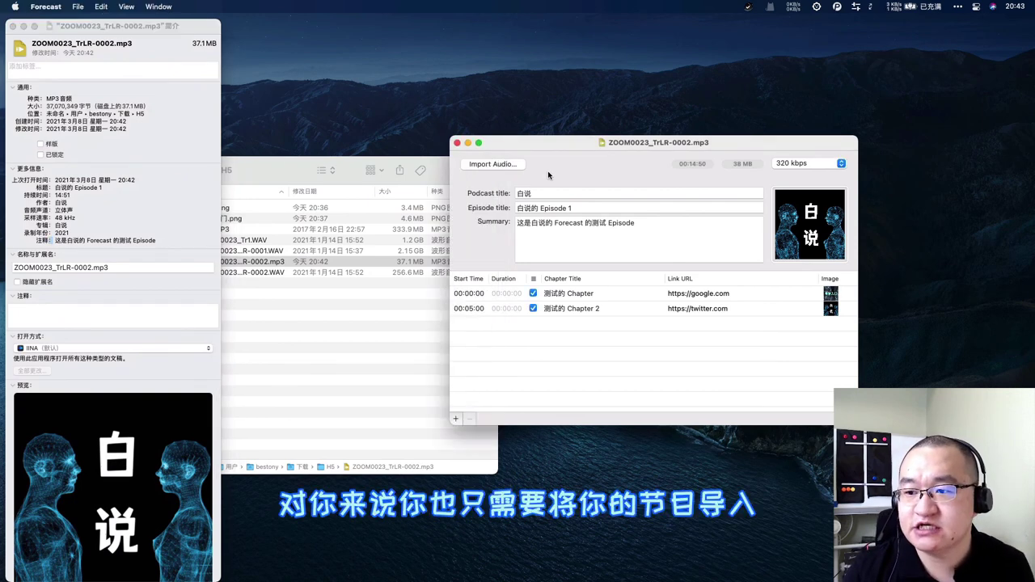
pyautogui.click(808, 164)
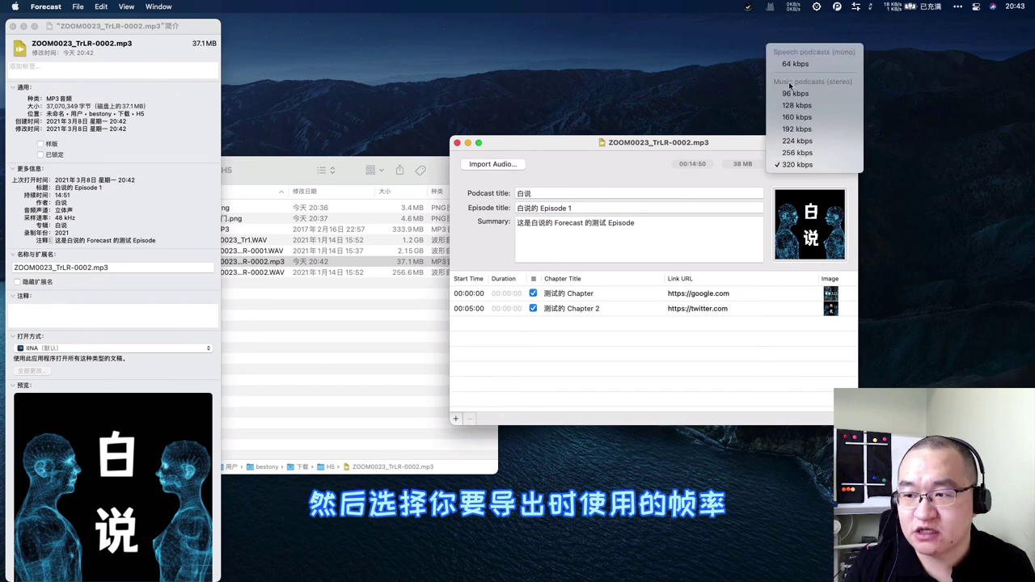
pyautogui.click(521, 174)
pyautogui.click(77, 6)
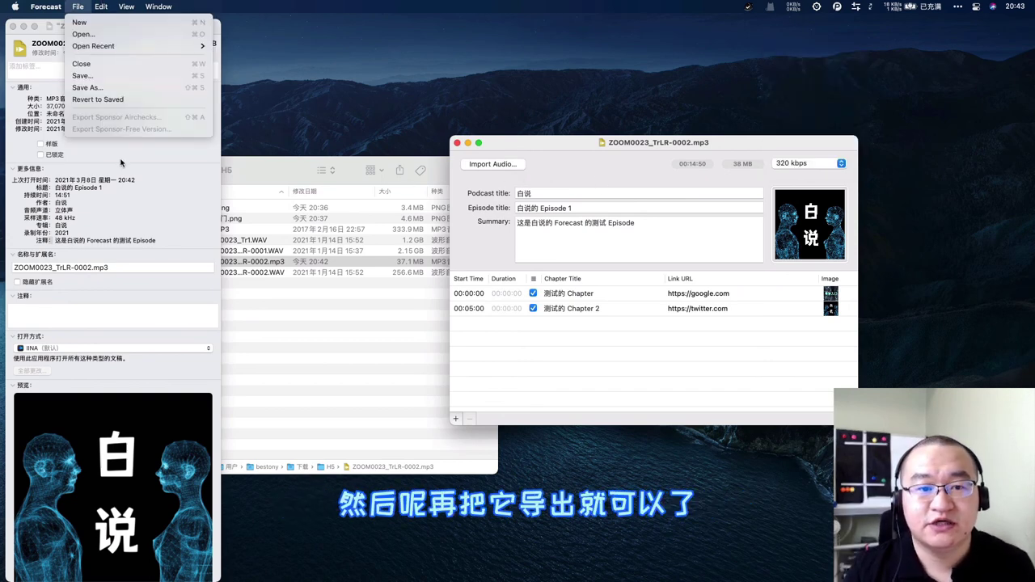
pyautogui.click(184, 187)
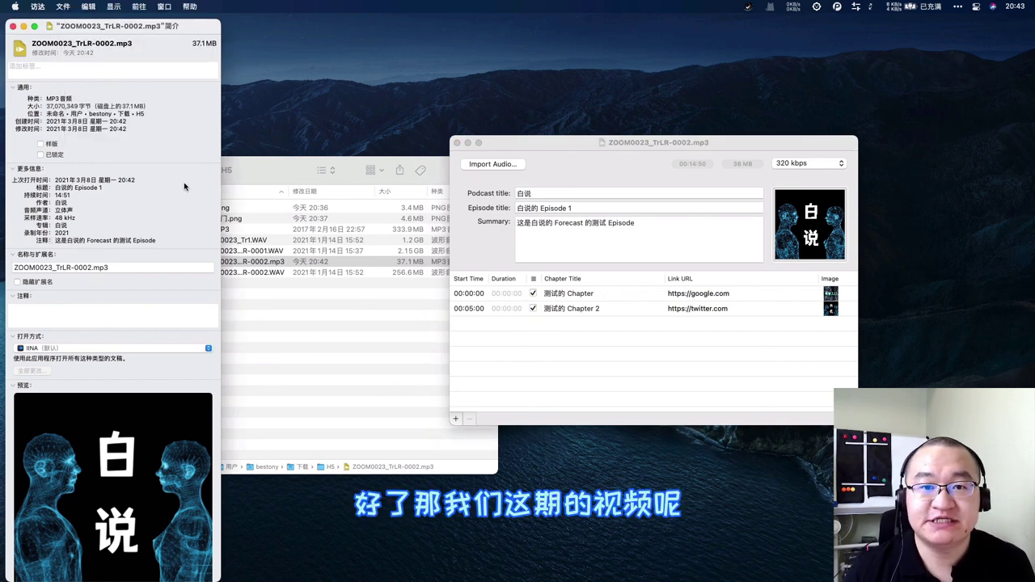